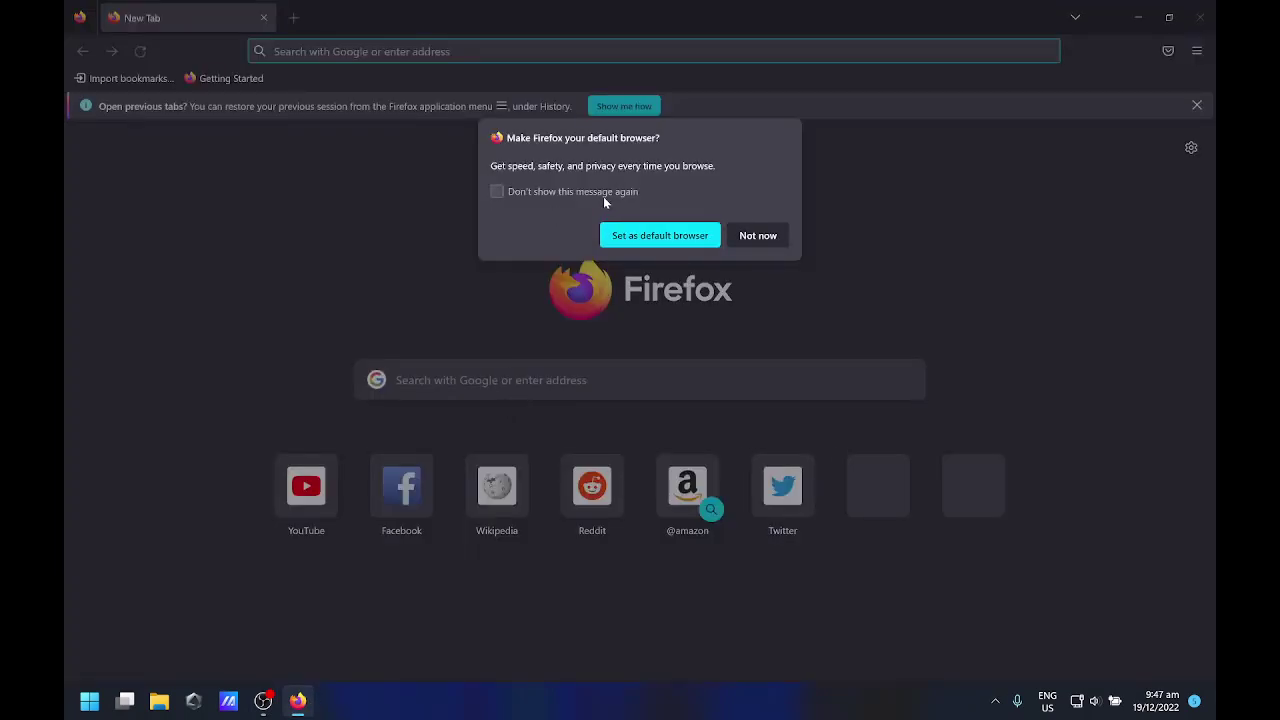
# Dismiss Firefox's make-default-browser prompt to clear the new tab page.
pyautogui.click(630, 240)
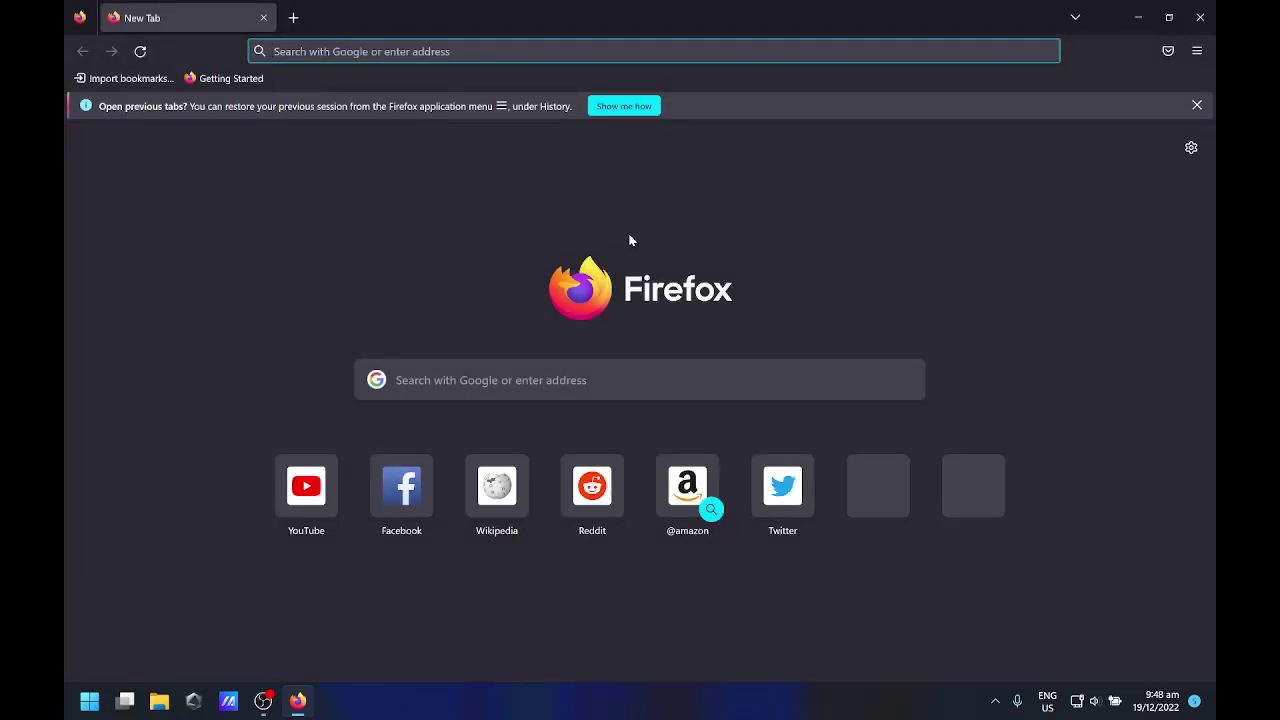
# Go to google.com and search for "pwnage symm 2 software".
pyautogui.write('google.com/')
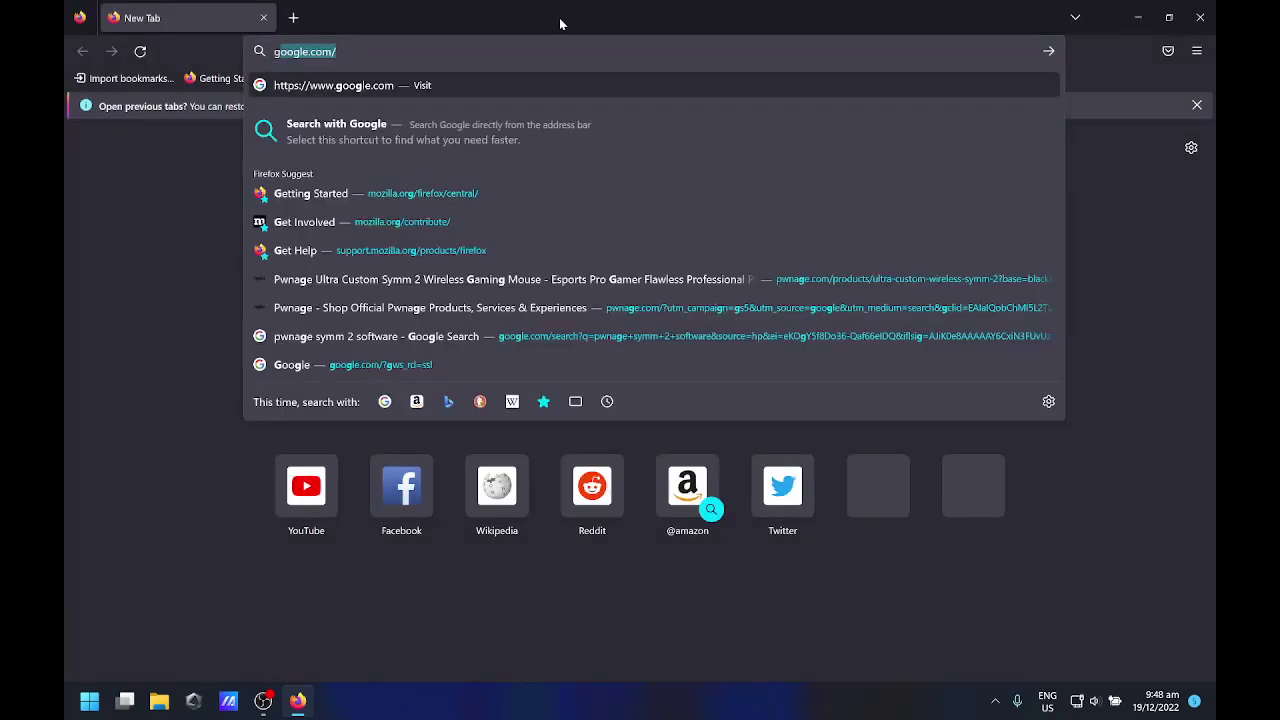
pyautogui.press('Return')
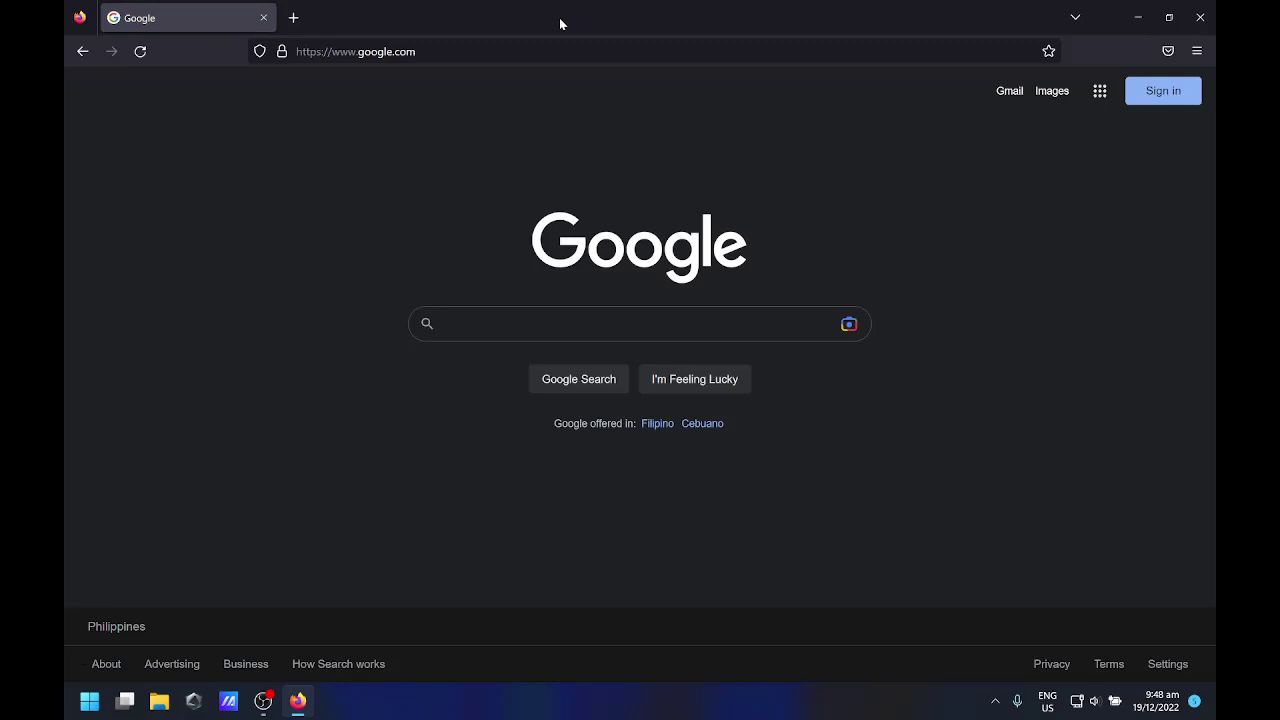
pyautogui.write('pw')
pyautogui.press('Down')
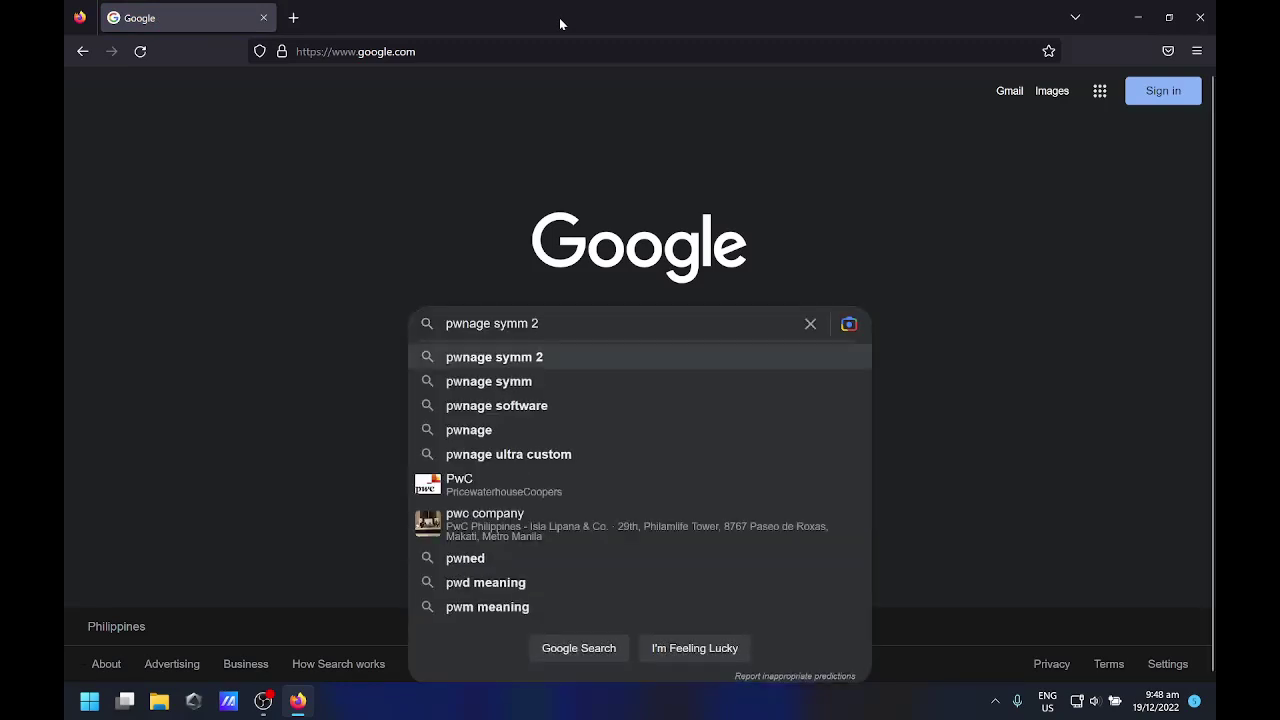
pyautogui.write(' software')
pyautogui.press('Return')
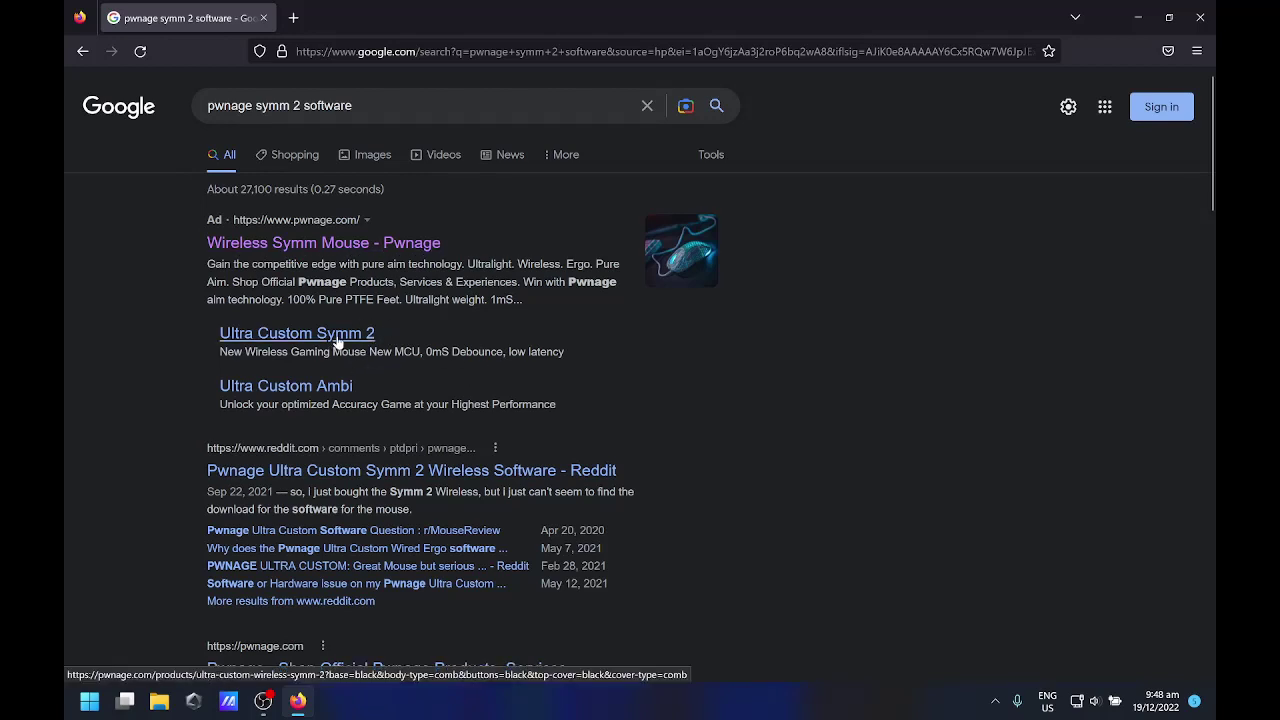
# Open the Ultra Custom Wireless Symm 2 product page from the search results.
pyautogui.click(337, 343)
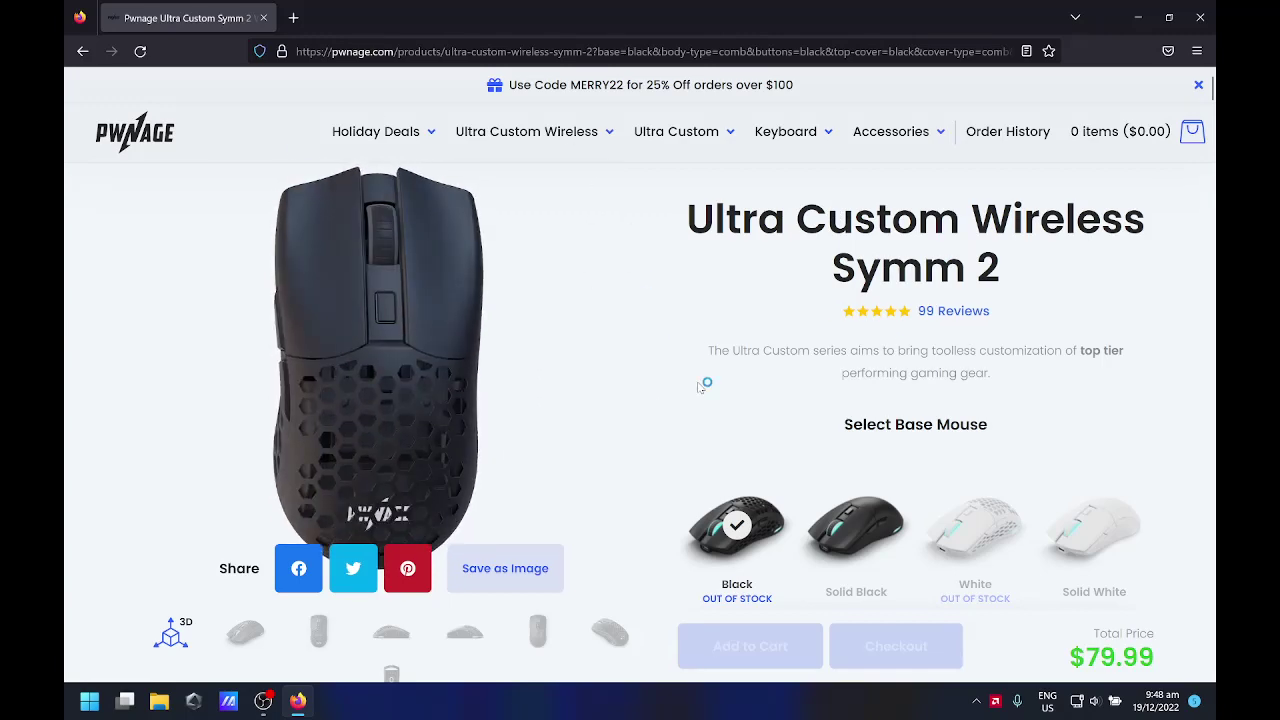
pyautogui.scroll(-2, 936, 405)
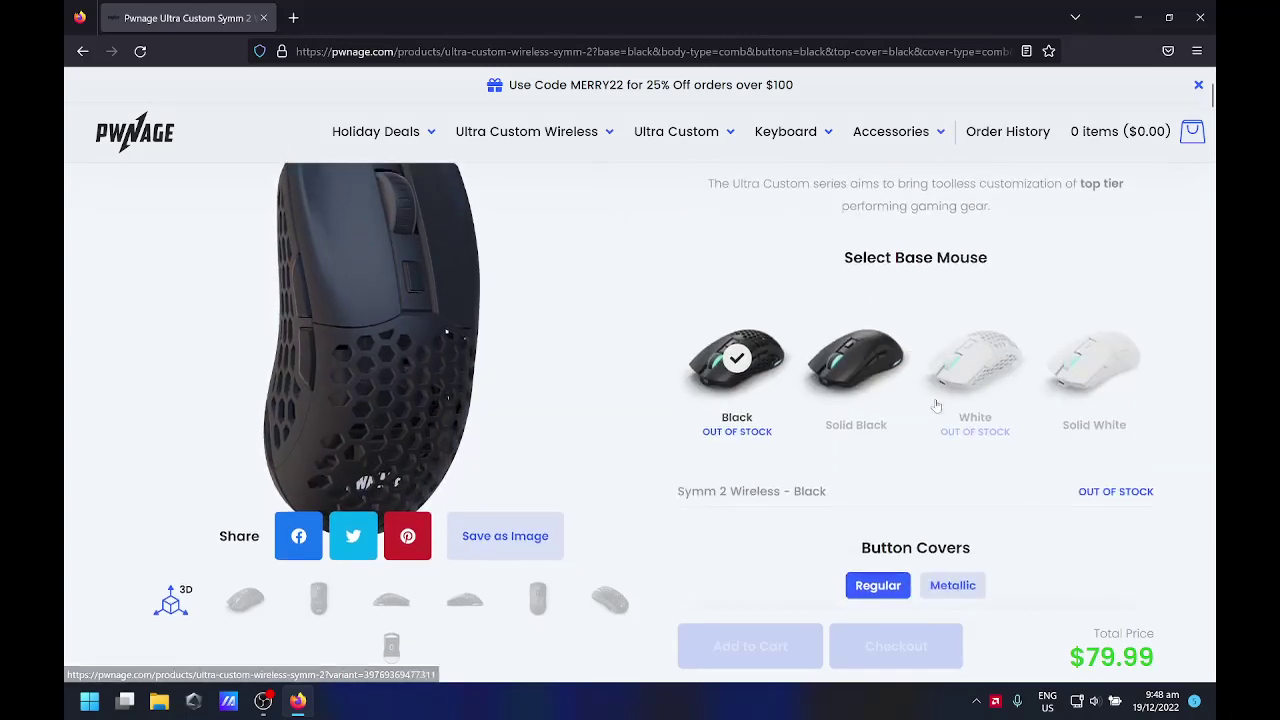
pyautogui.scroll(-1, 936, 405)
pyautogui.scroll(-4, 900, 390)
pyautogui.scroll(-1, 870, 360)
pyautogui.scroll(-2, 855, 344)
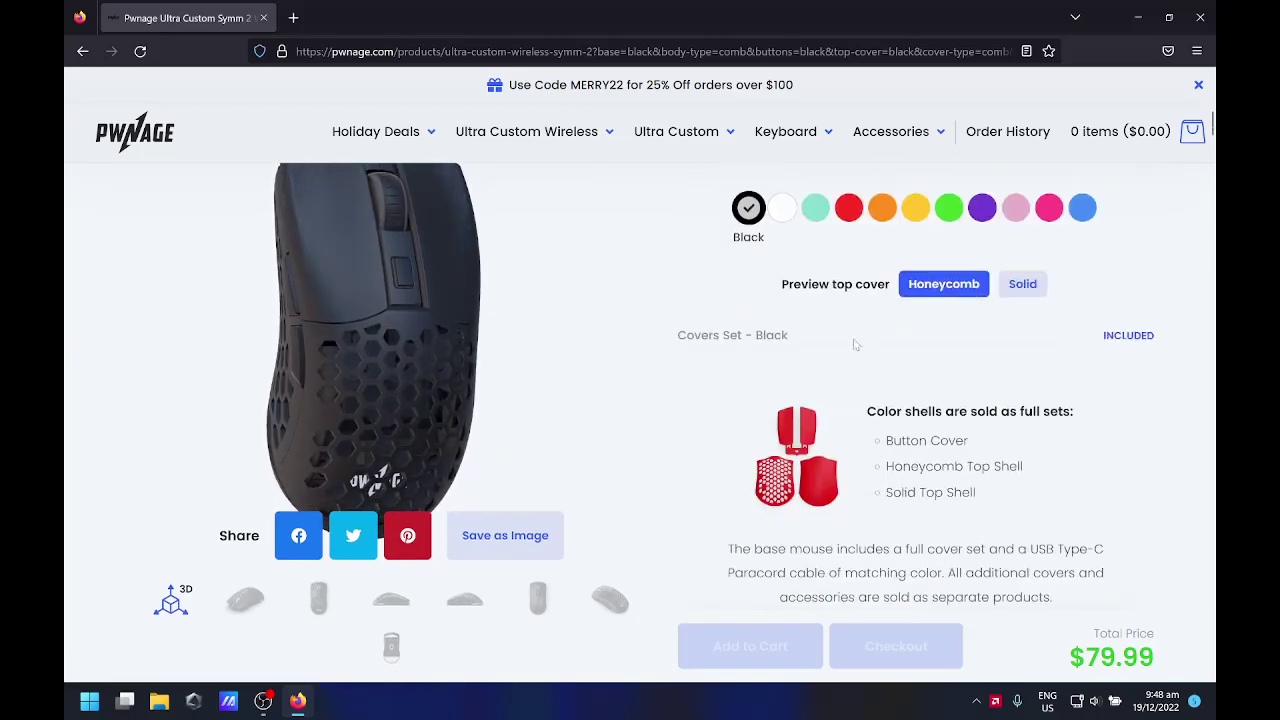
pyautogui.scroll(-2, 855, 344)
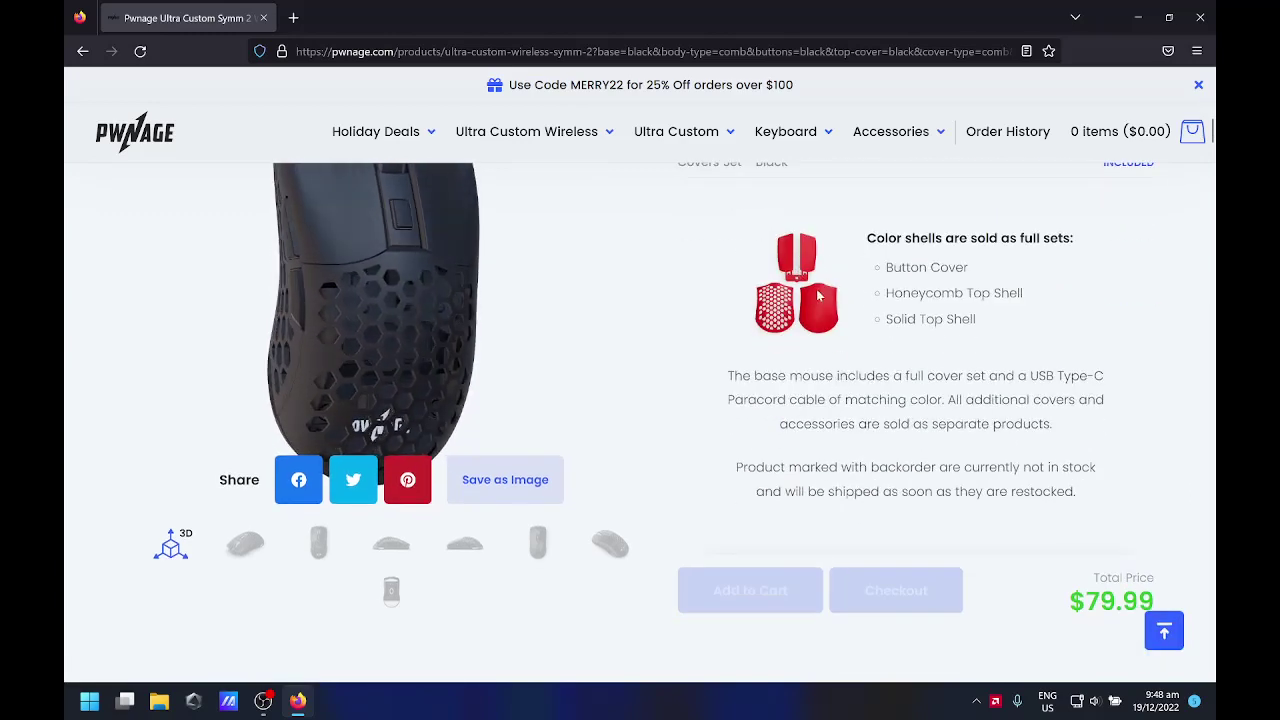
# Scroll down to Drivers Download and open the Pwnage Drivers page.
pyautogui.scroll(-2, 674, 369)
pyautogui.scroll(-3, 676, 372)
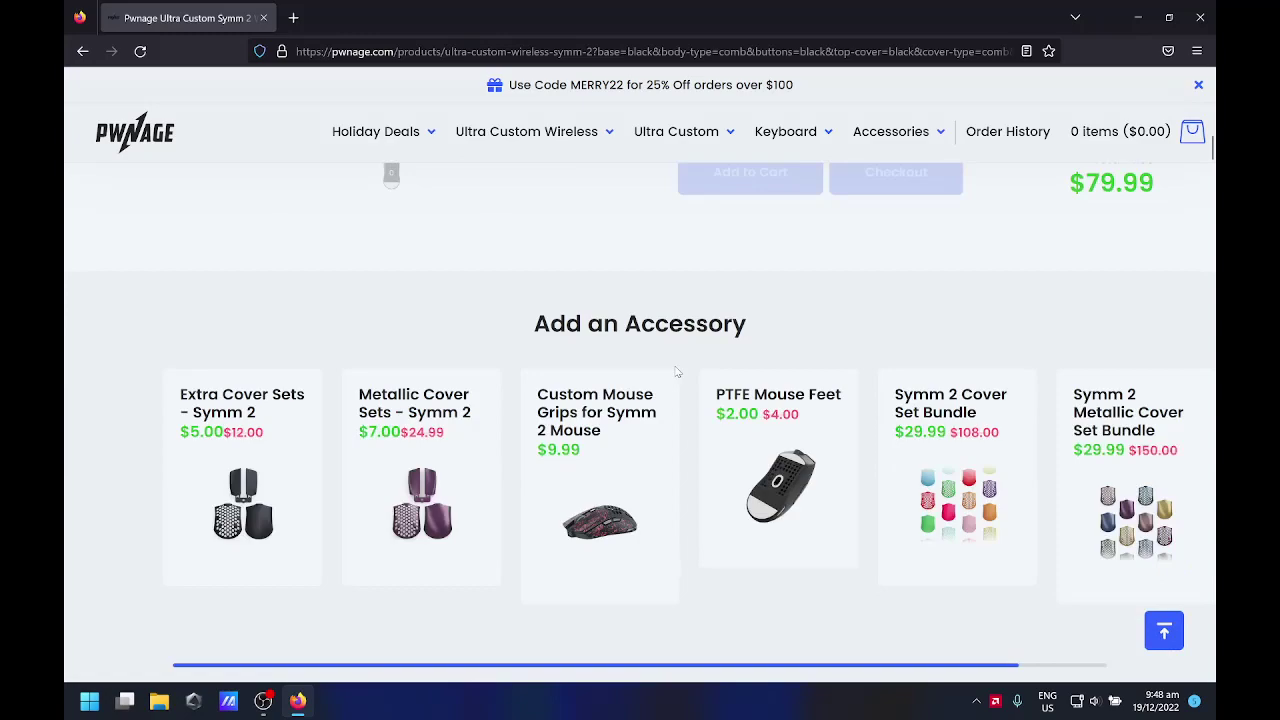
pyautogui.scroll(-1, 676, 372)
pyautogui.scroll(-2, 700, 390)
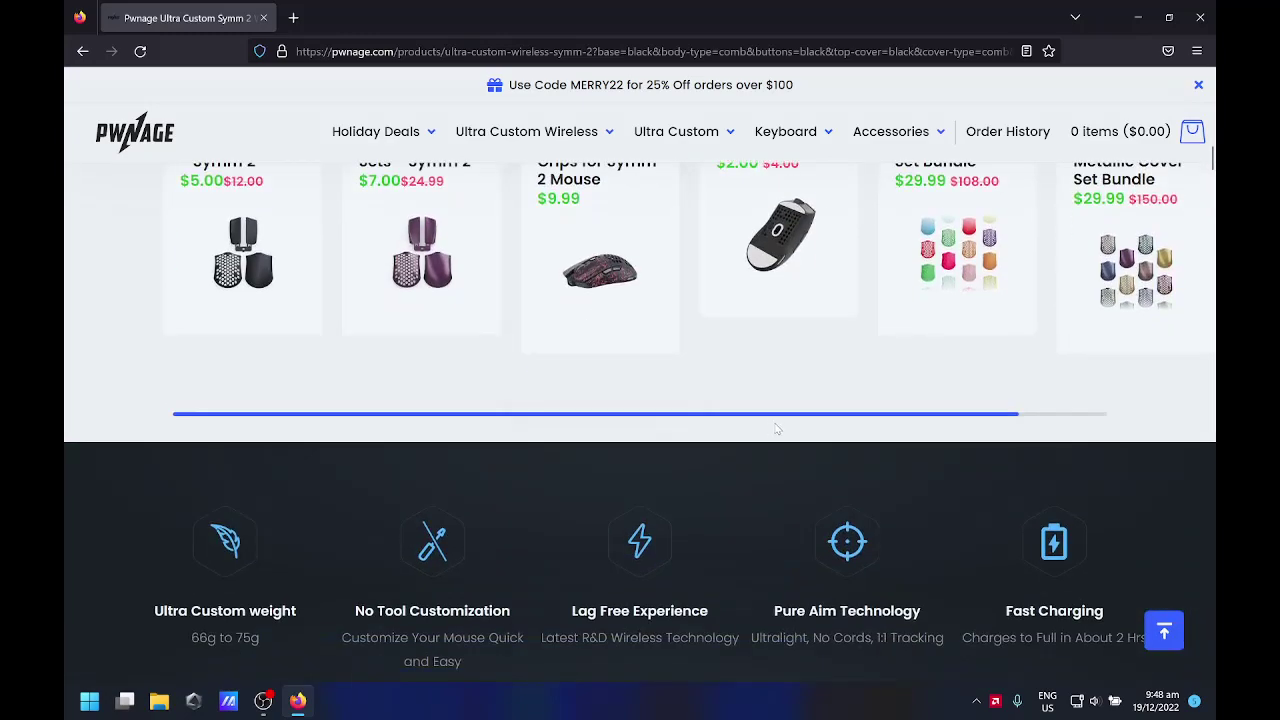
pyautogui.scroll(-3, 776, 428)
pyautogui.scroll(-3, 772, 430)
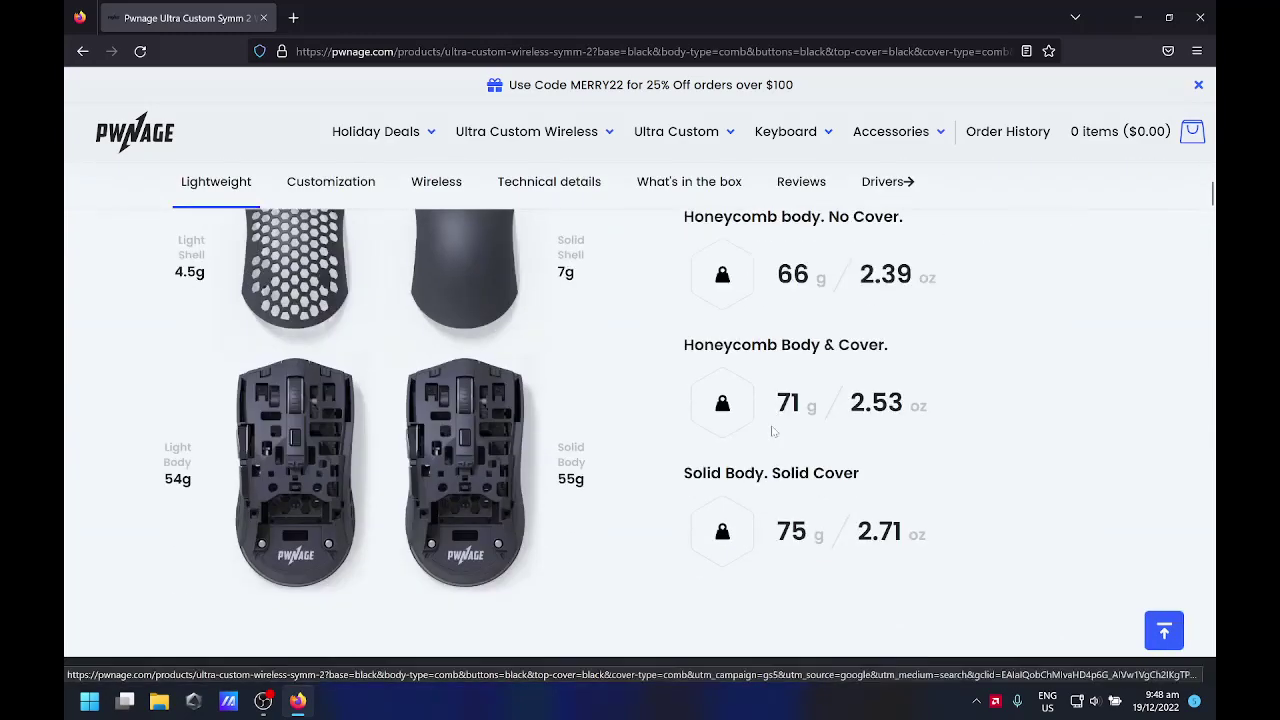
pyautogui.scroll(-3, 772, 430)
pyautogui.scroll(-2, 772, 432)
pyautogui.scroll(-3, 771, 434)
pyautogui.scroll(-3, 770, 436)
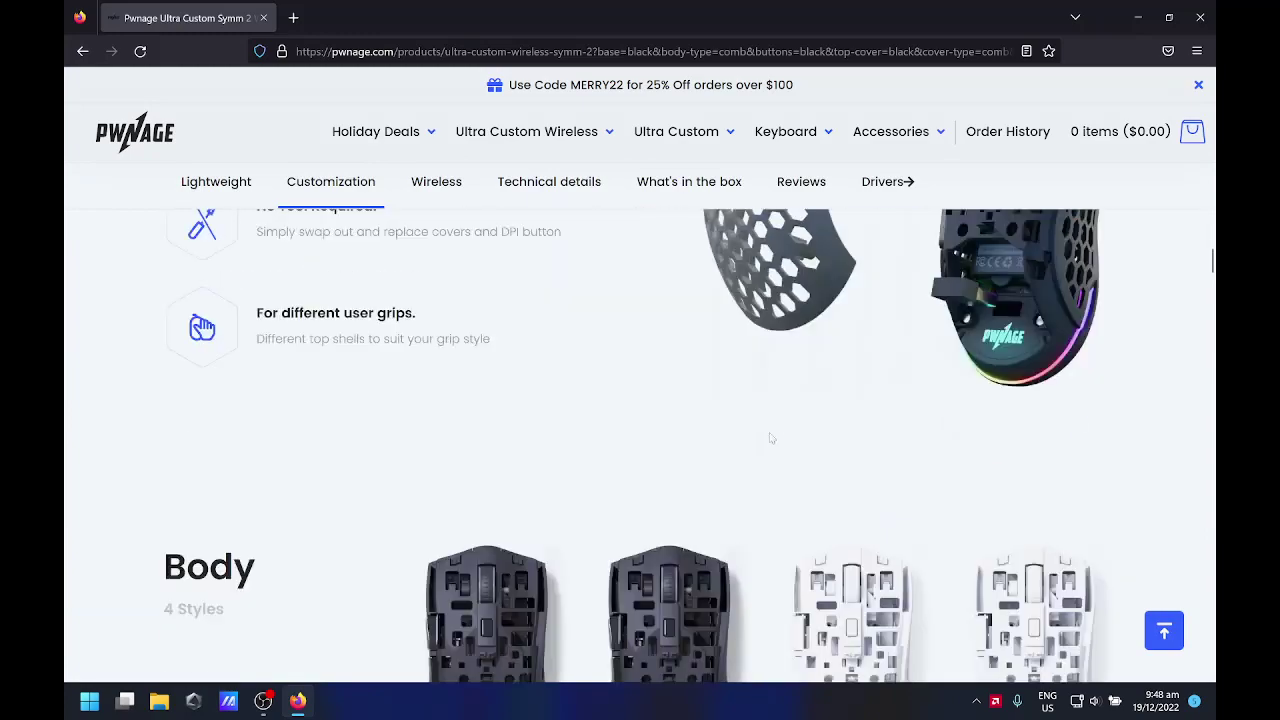
pyautogui.scroll(-3, 770, 437)
pyautogui.scroll(-3, 771, 437)
pyautogui.scroll(-3, 772, 436)
pyautogui.scroll(-3, 774, 434)
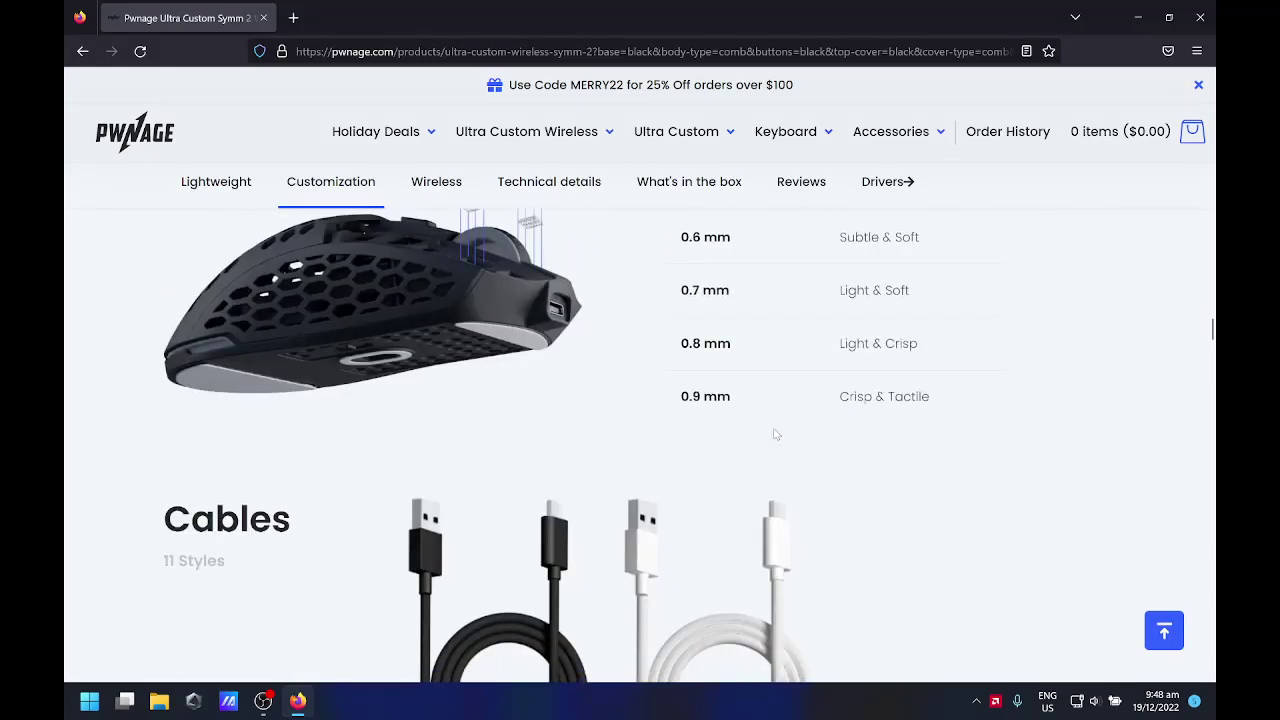
pyautogui.scroll(-3, 776, 434)
pyautogui.scroll(-3, 775, 433)
pyautogui.scroll(-3, 775, 432)
pyautogui.scroll(-3, 774, 430)
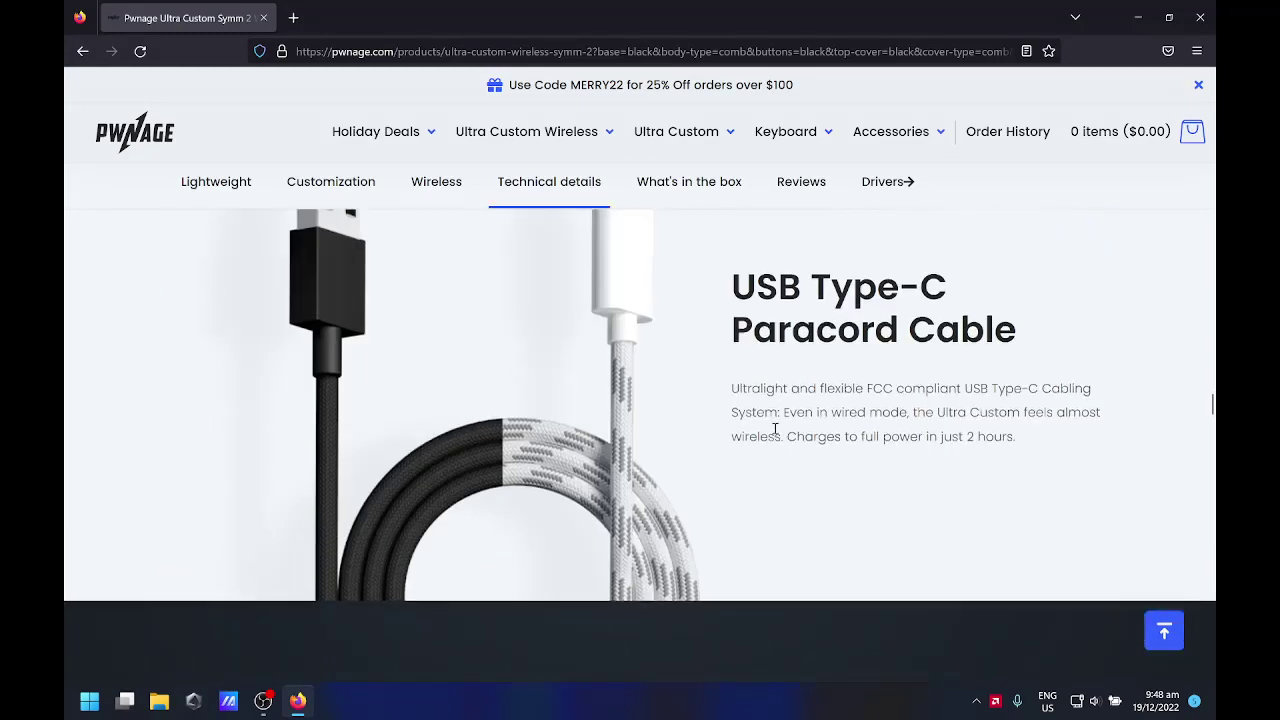
pyautogui.scroll(-3, 774, 430)
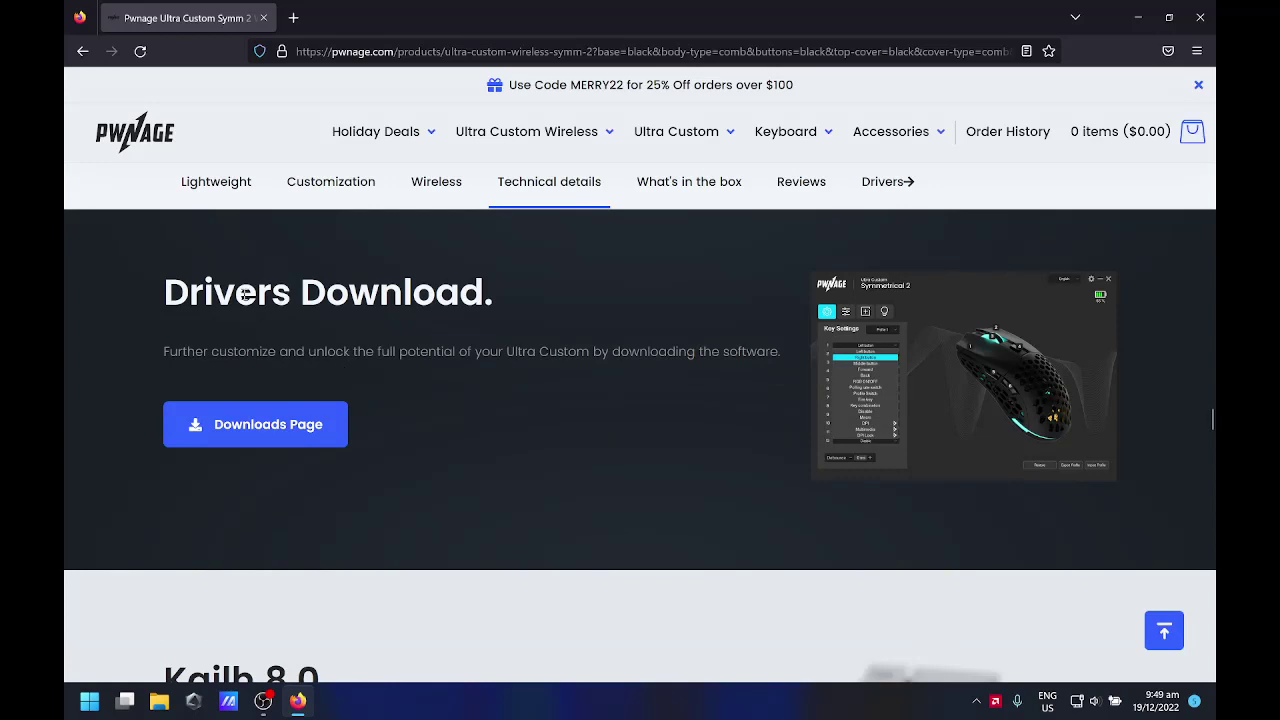
pyautogui.click(277, 433)
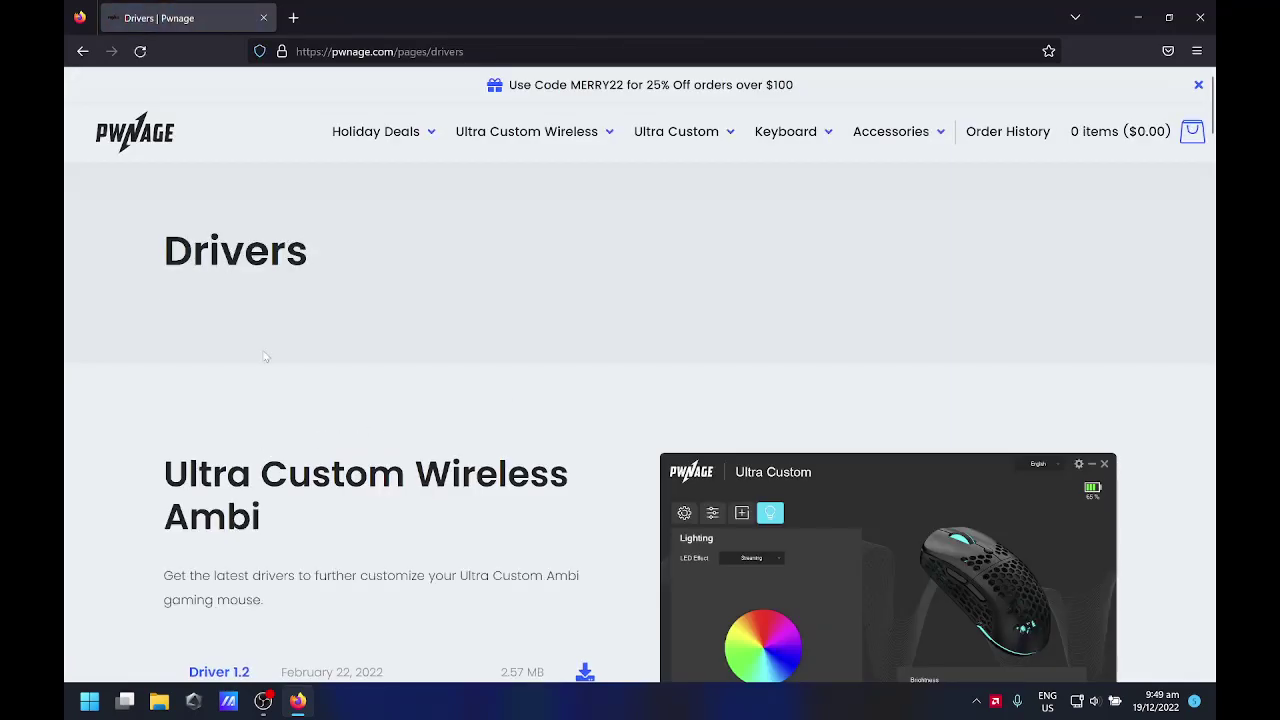
# Scroll the Drivers page down toward the Ultra Custom Wireless Symm 2 section.
pyautogui.click(506, 46)
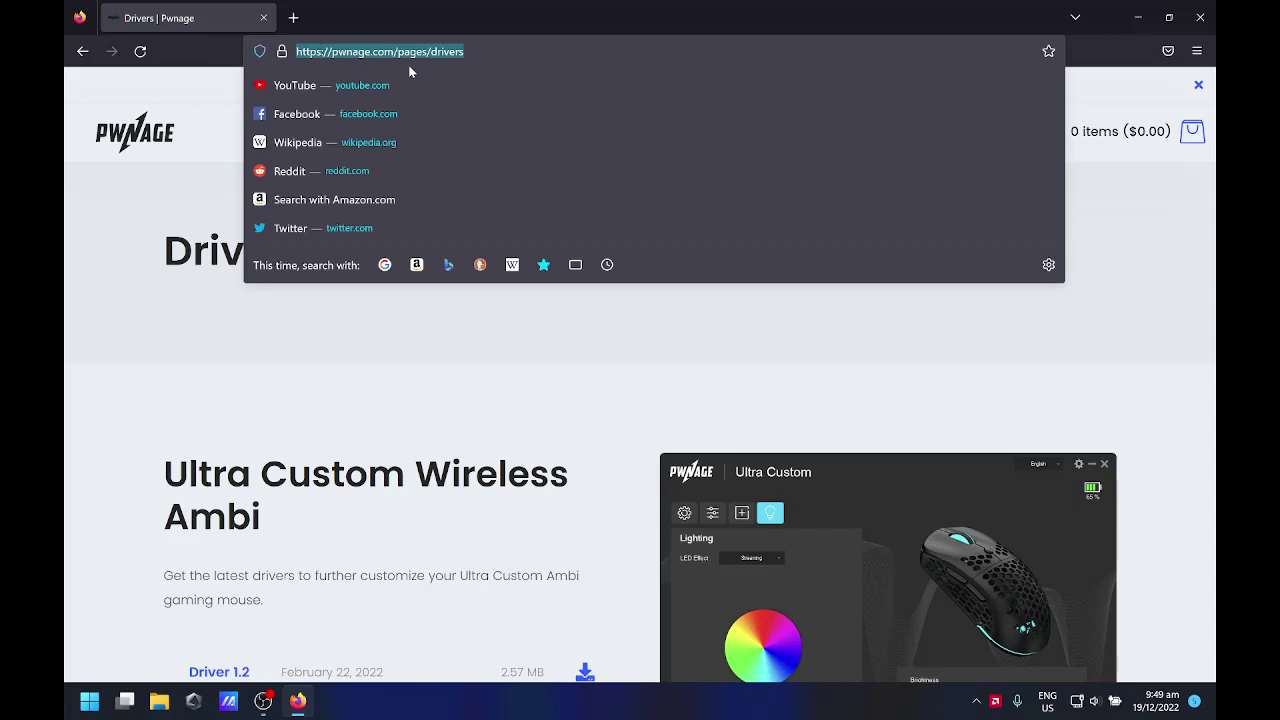
pyautogui.click(356, 398)
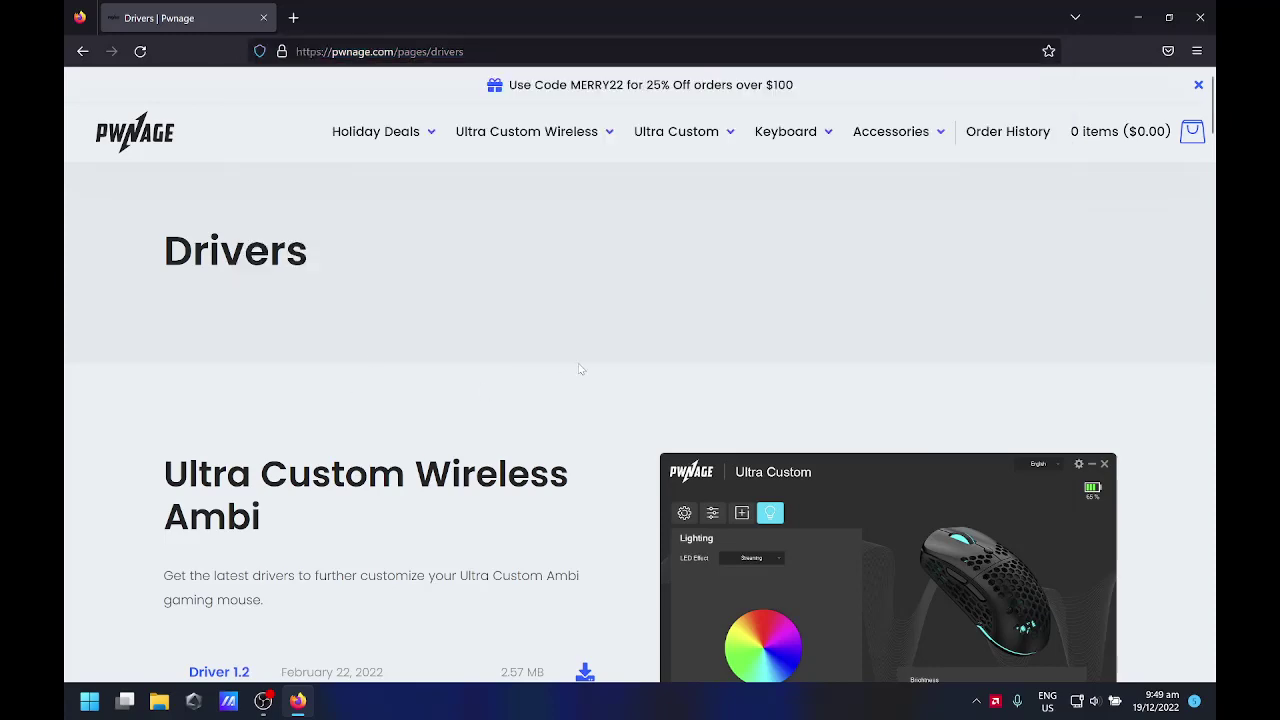
pyautogui.scroll(-2, 580, 369)
pyautogui.scroll(-2, 580, 369)
pyautogui.scroll(-2, 449, 339)
pyautogui.scroll(-2, 449, 339)
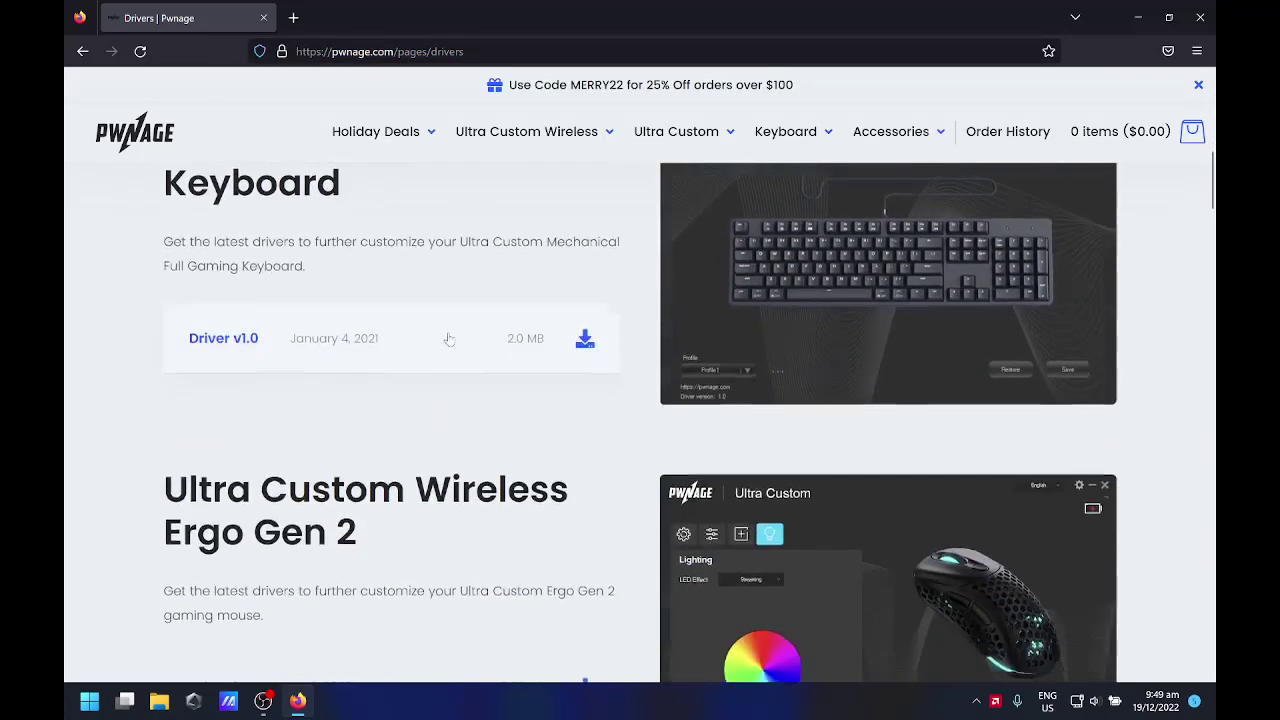
pyautogui.scroll(-3, 449, 339)
pyautogui.scroll(-2, 449, 339)
pyautogui.scroll(-2, 443, 343)
pyautogui.scroll(-3, 442, 344)
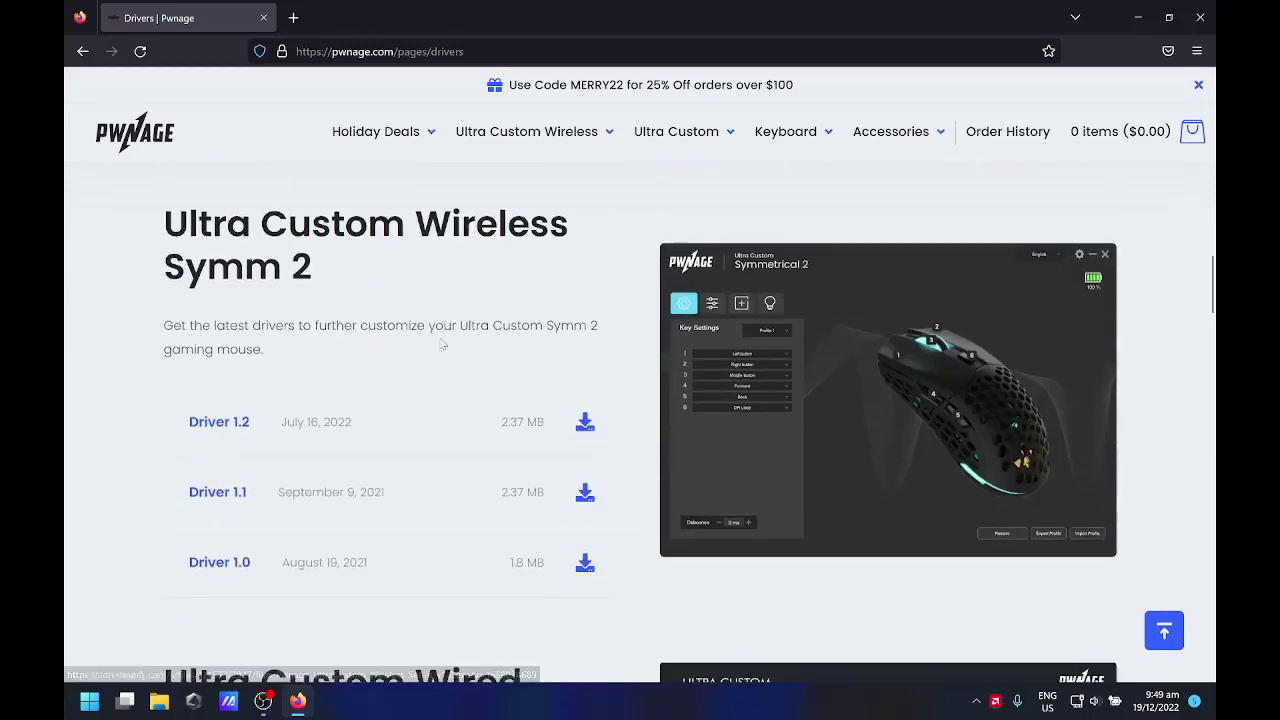
pyautogui.scroll(-2, 442, 344)
# Download the Symm 2 Driver 1.2 installer (Setup v1.2, 2.5 MB).
pyautogui.scroll(3, 442, 344)
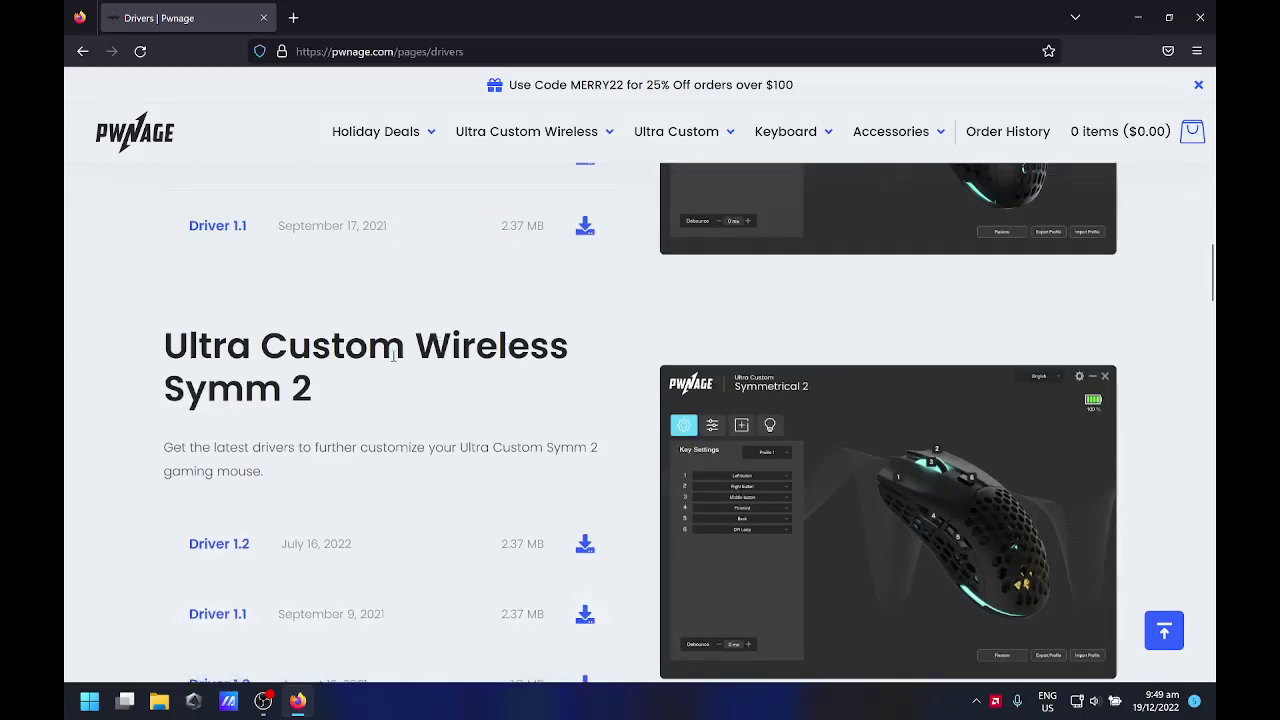
pyautogui.moveTo(176, 337); pyautogui.dragTo(405, 420)
pyautogui.scroll(-2, 420, 400)
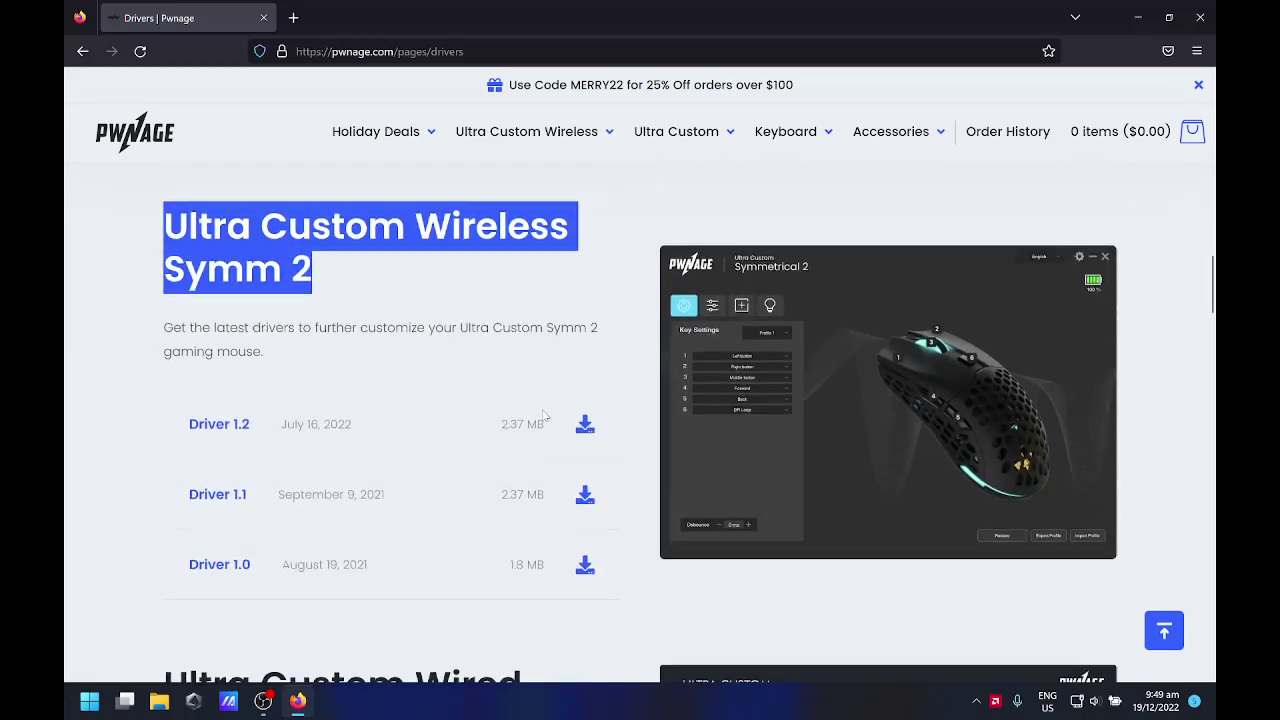
pyautogui.click(400, 565)
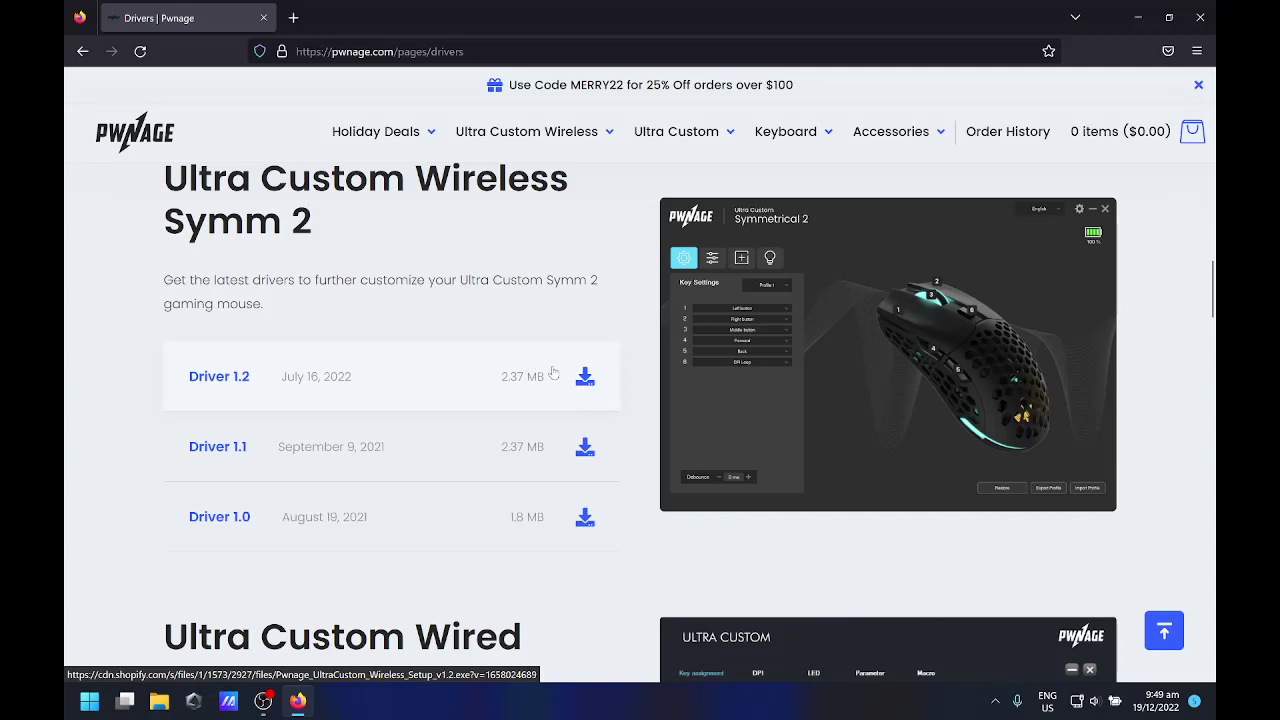
pyautogui.click(222, 382)
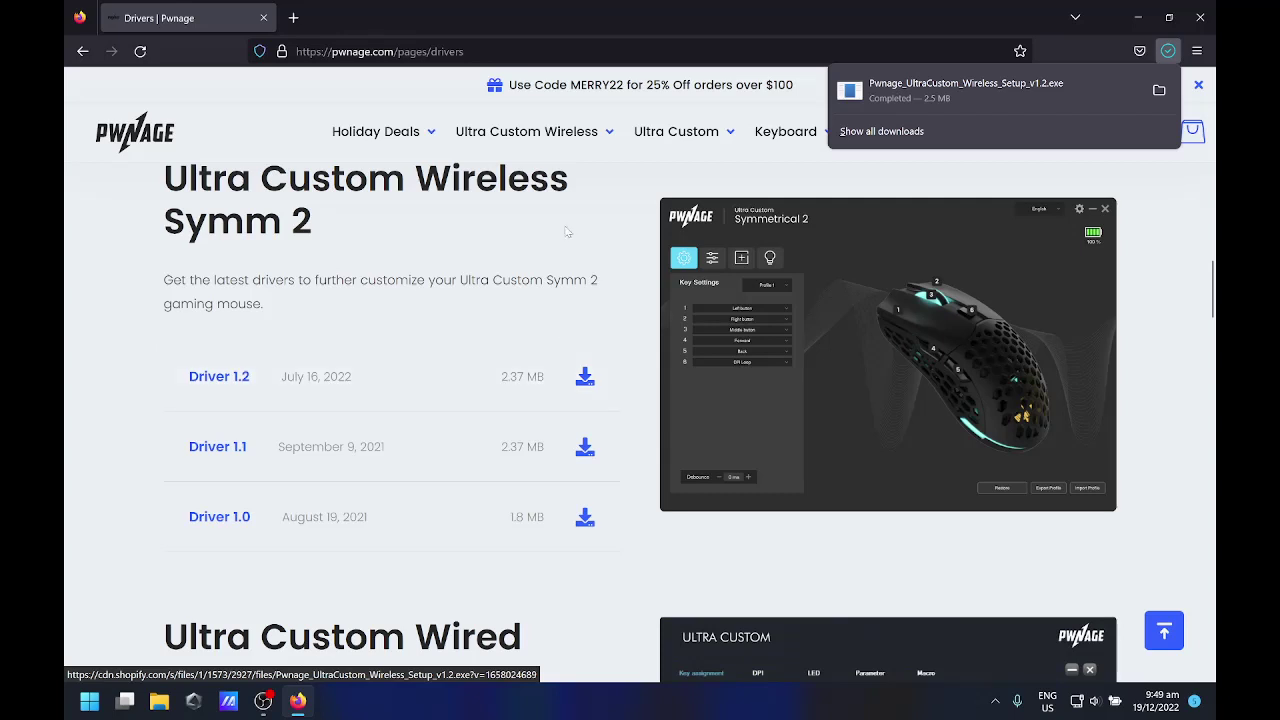
# Launch the downloaded Setup v1.2 installer via SmartScreen's Run anyway, then minimize Firefox.
pyautogui.click(980, 103)
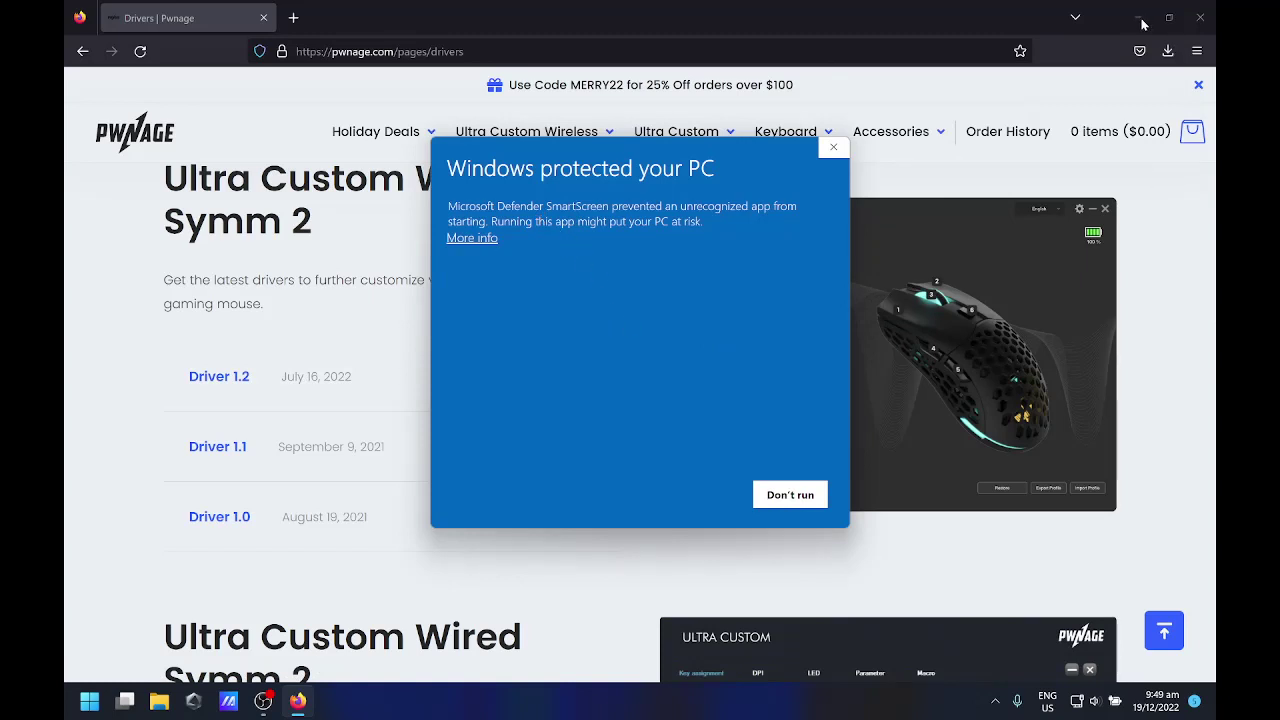
pyautogui.click(480, 239)
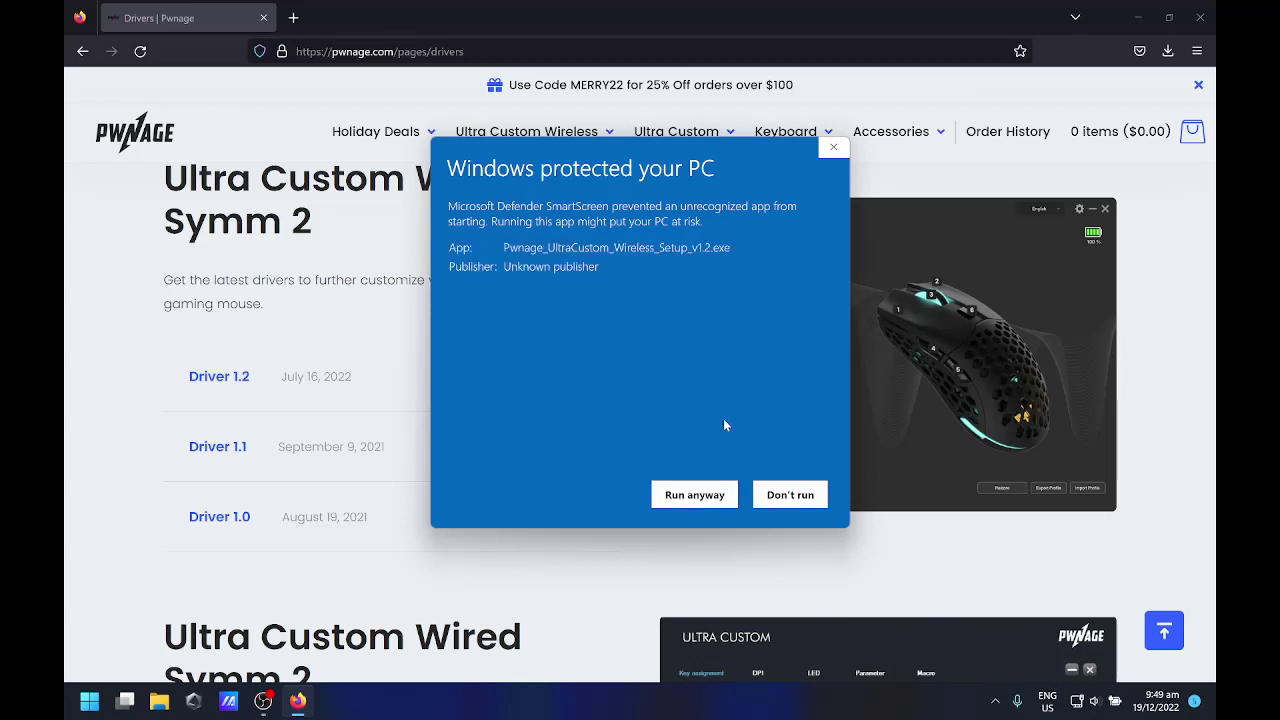
pyautogui.click(694, 497)
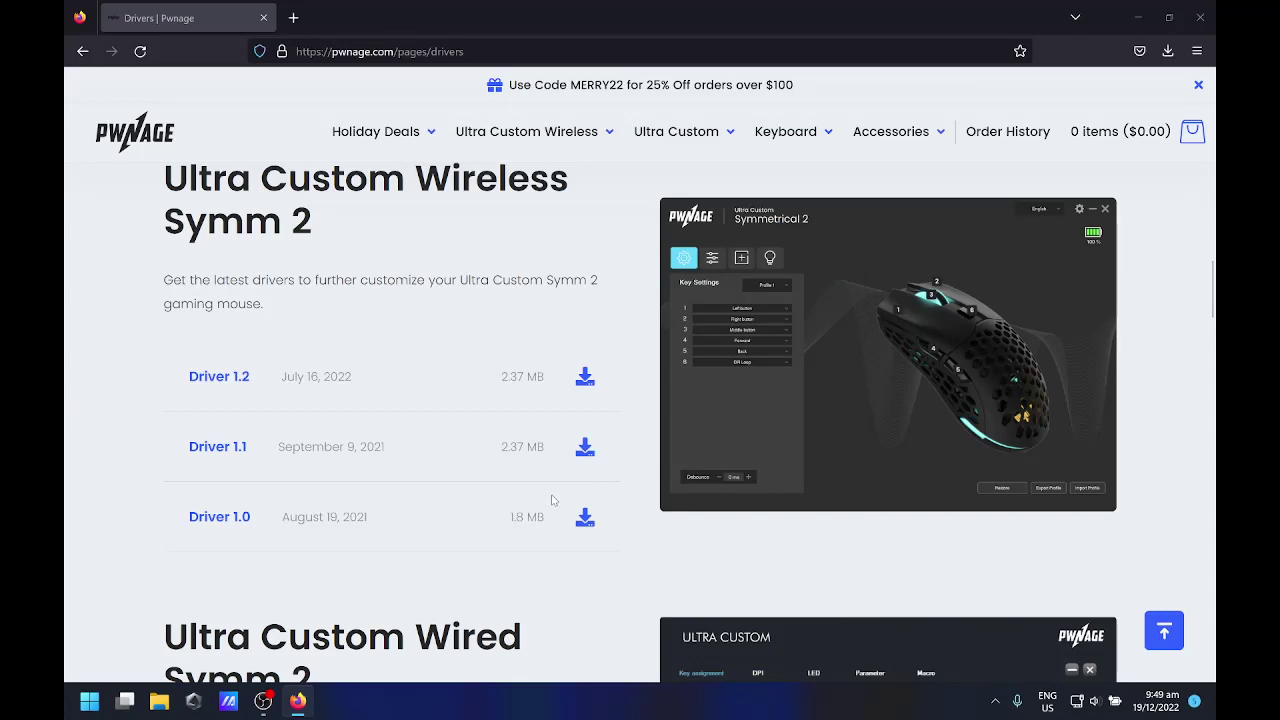
pyautogui.click(1129, 24)
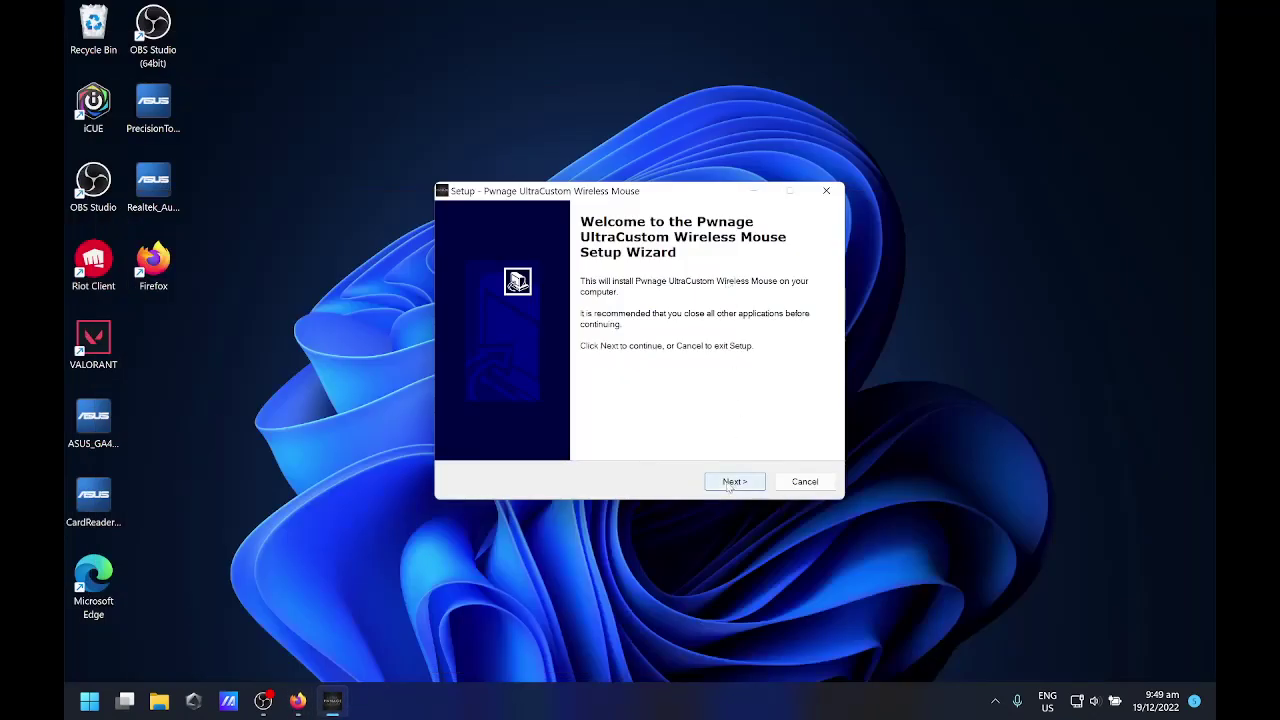
# Install Pwnage UltraCustom Wireless Mouse v1.2 with default location and folder, then launch it.
pyautogui.click(729, 486)
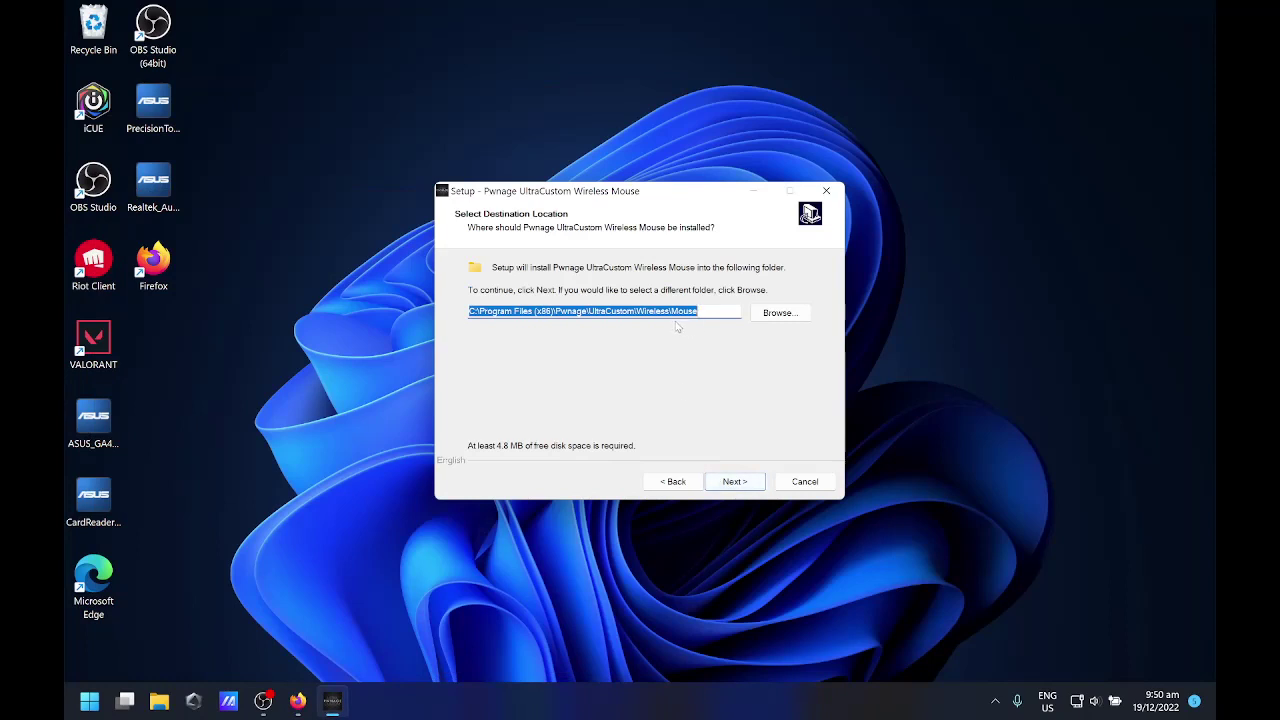
pyautogui.click(735, 482)
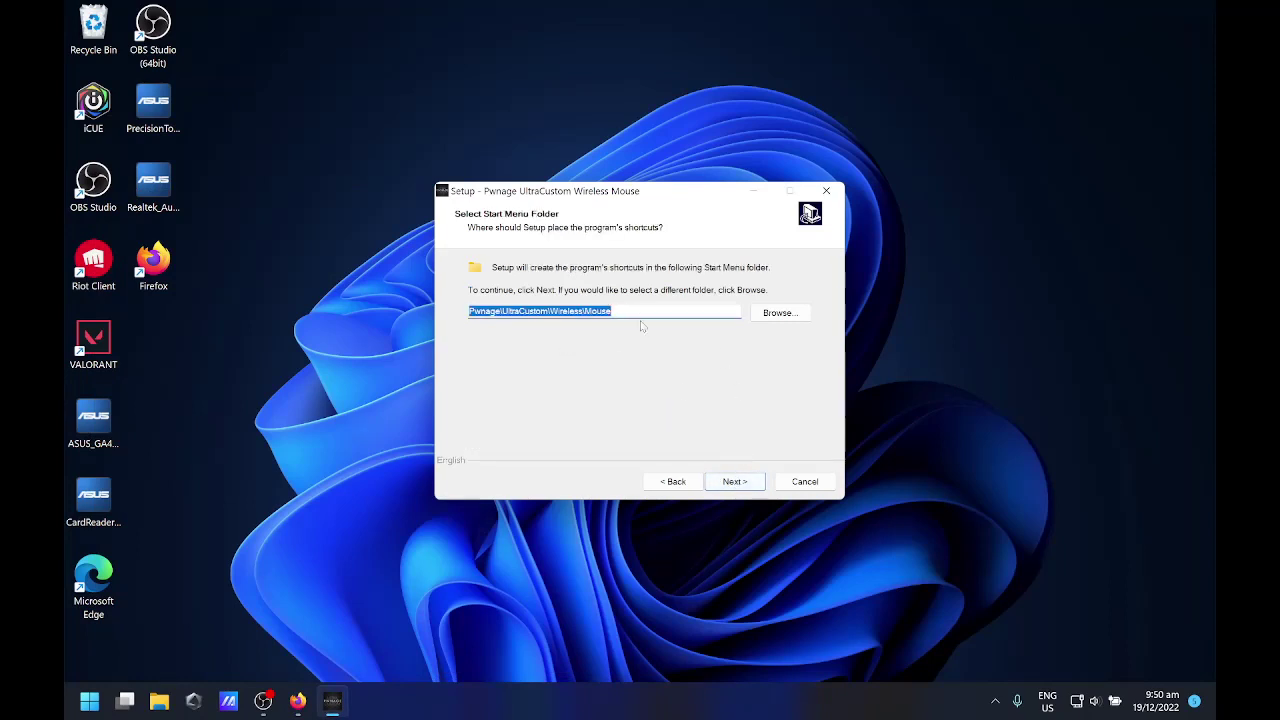
pyautogui.click(741, 483)
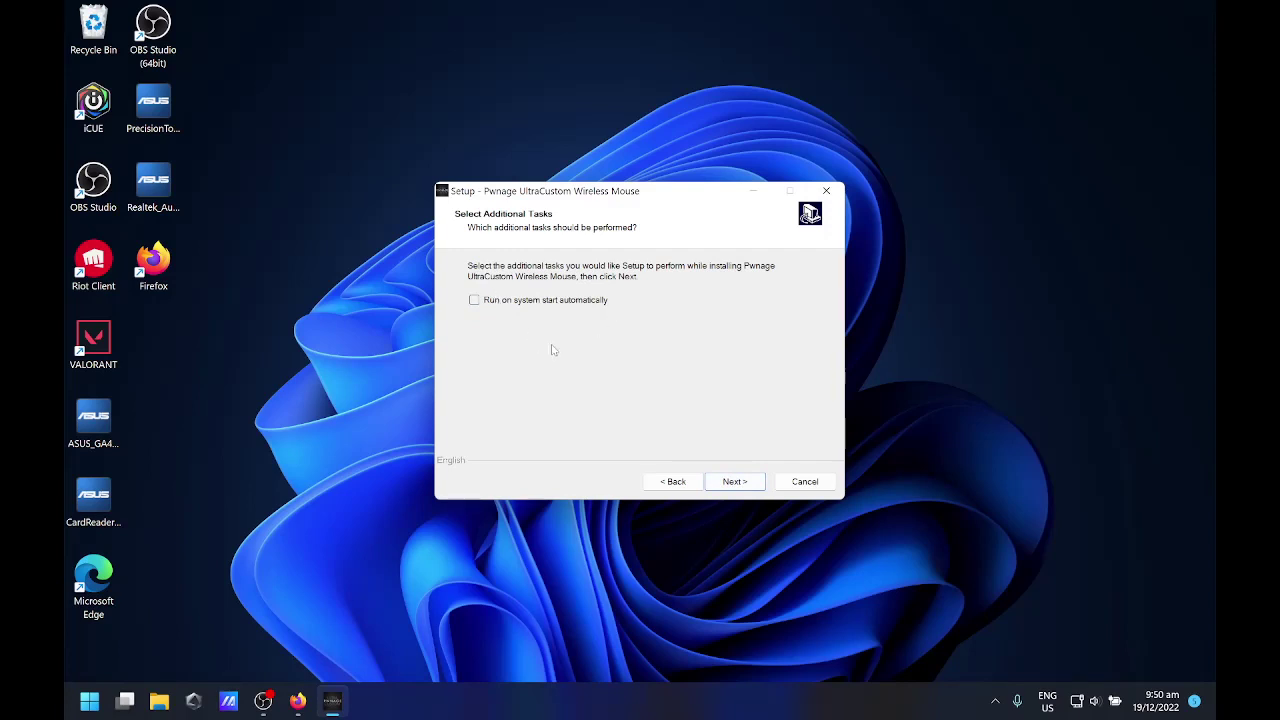
pyautogui.click(736, 481)
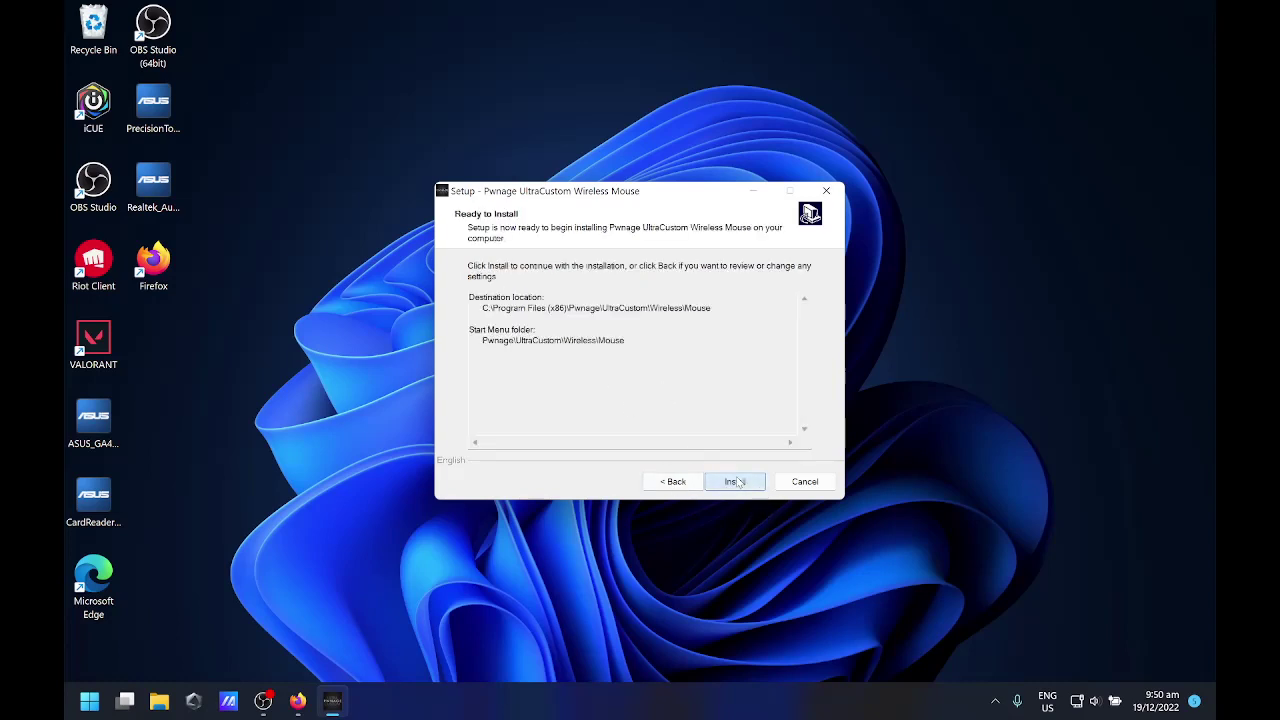
pyautogui.click(736, 481)
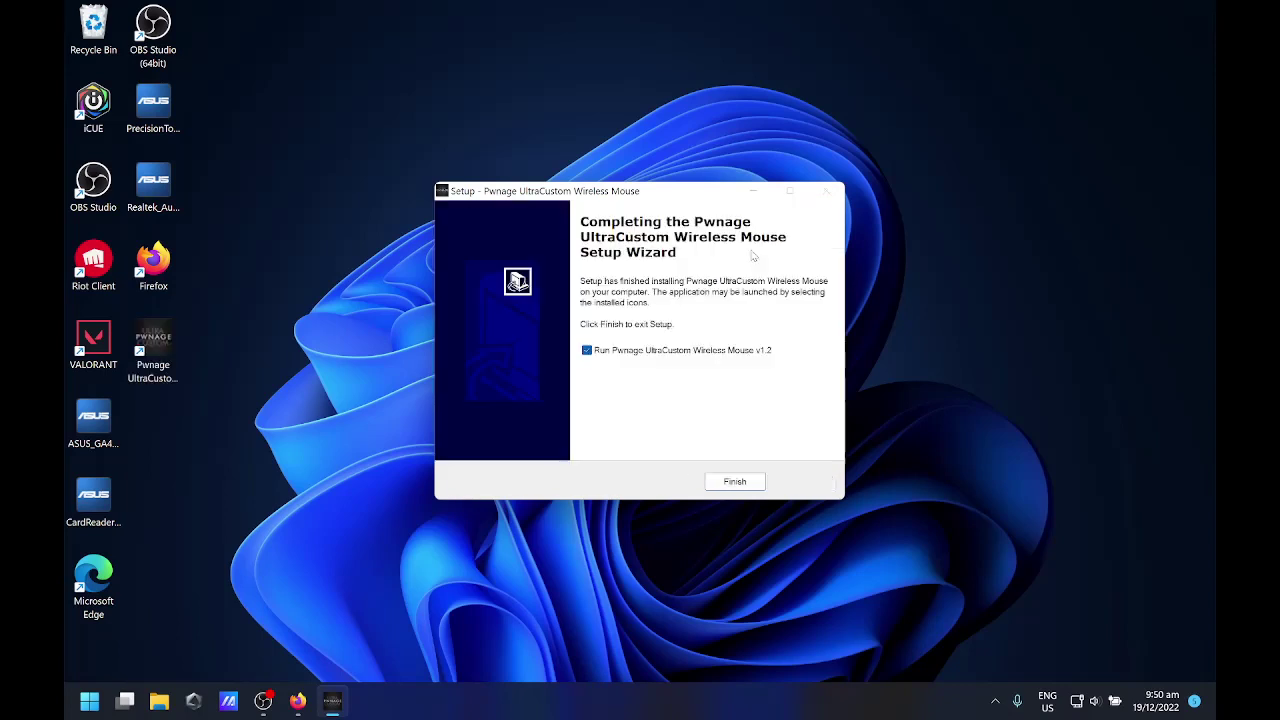
pyautogui.click(755, 484)
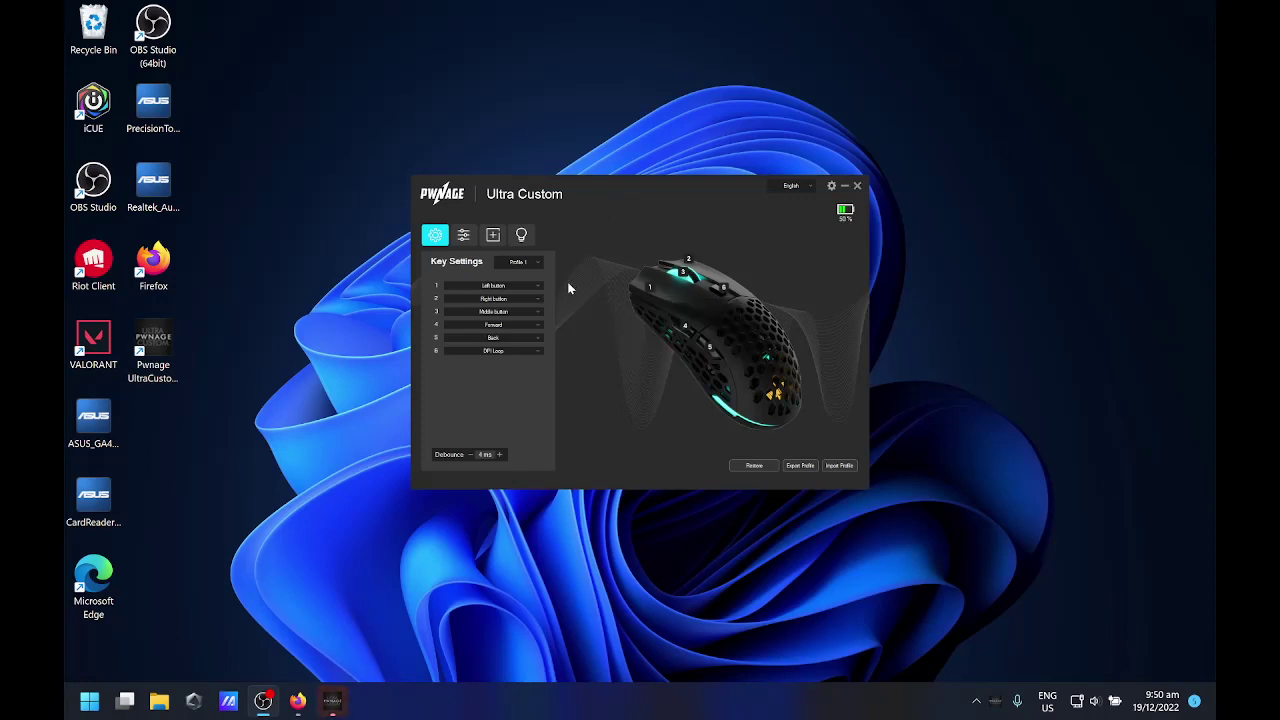
# Review the DPI and Macro tabs, then return to the Key Settings button assignments.
pyautogui.click(467, 238)
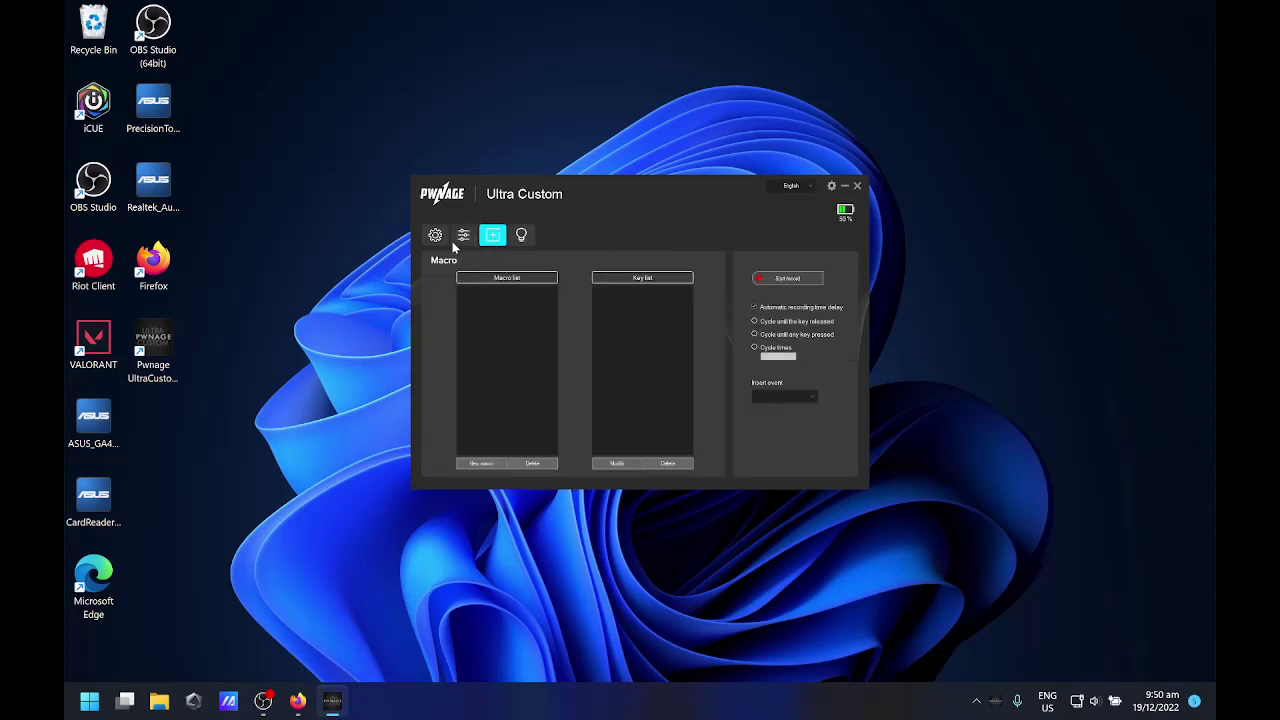
pyautogui.click(463, 234)
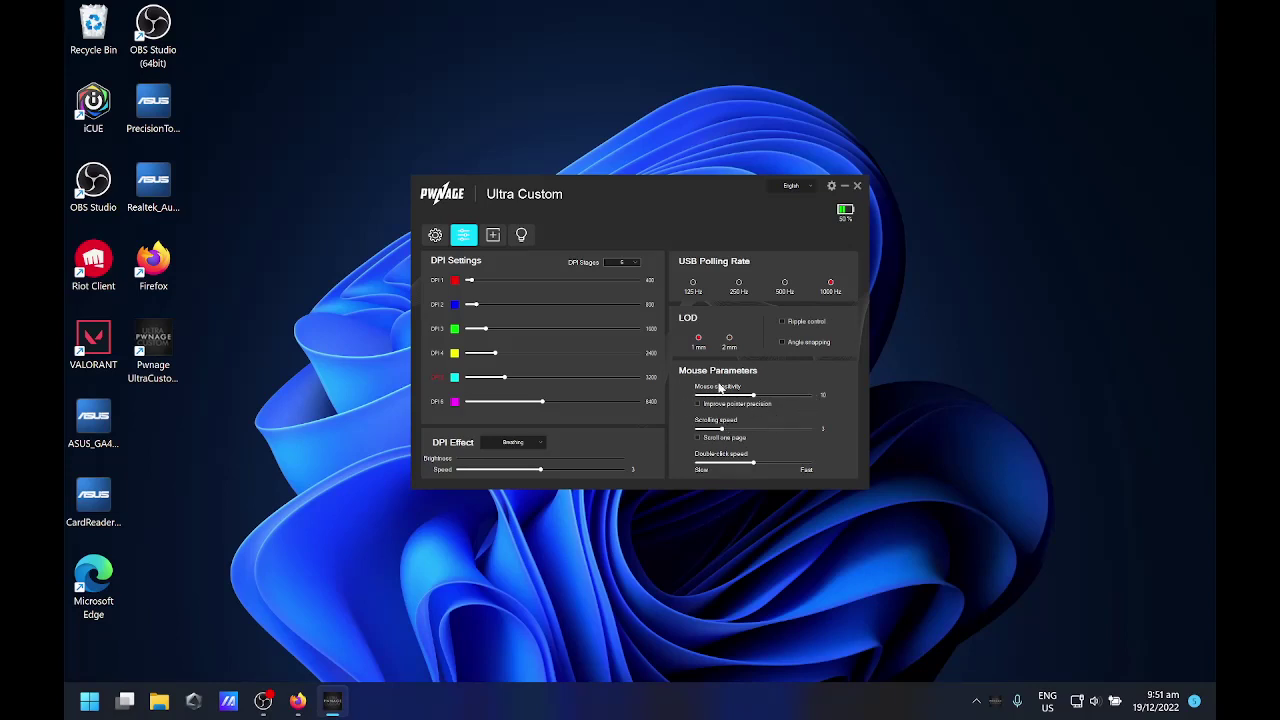
pyautogui.click(436, 237)
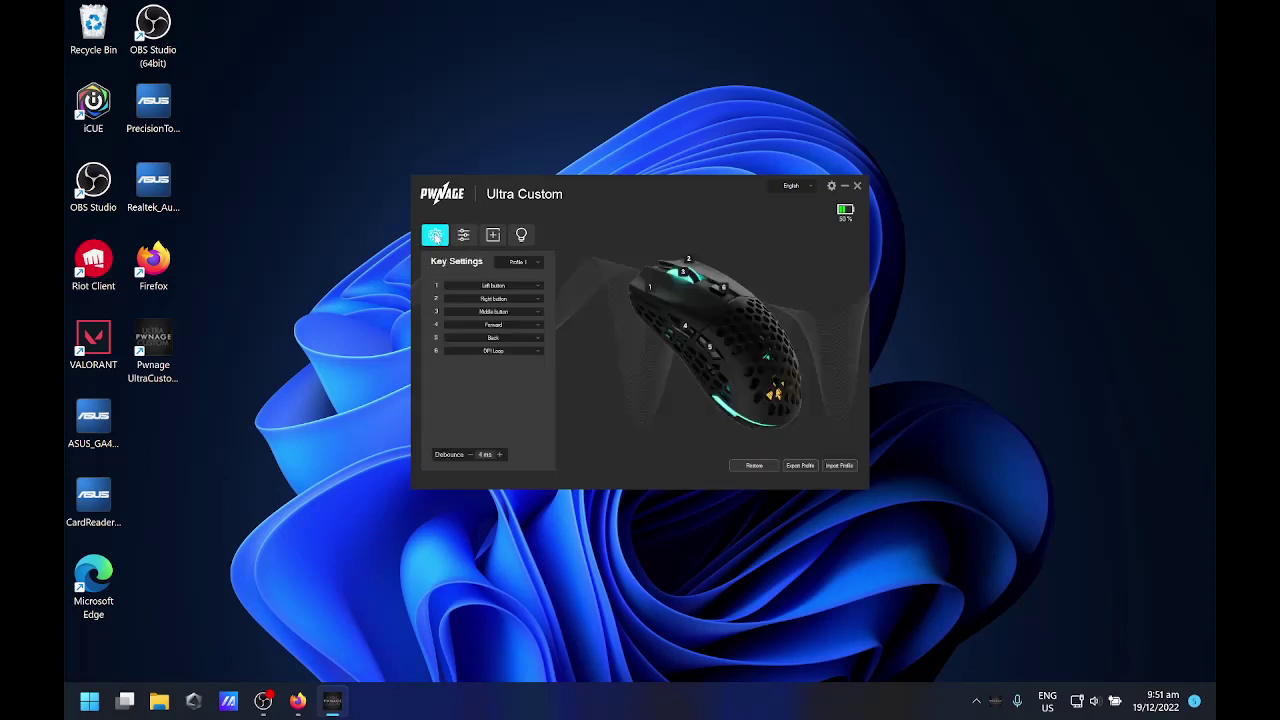